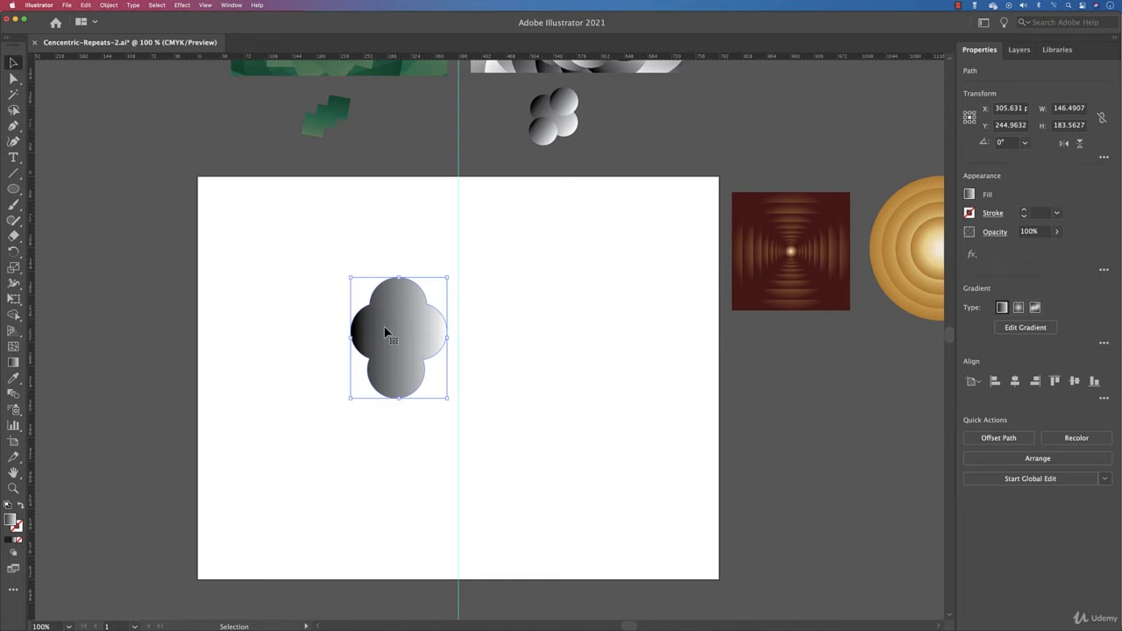
Step: Enlarge the gradient flower shape proportionally from its centre to about 929 × 1164 pt and move it slightly left and up
drag(447, 398, 714, 627)
key(super+space)
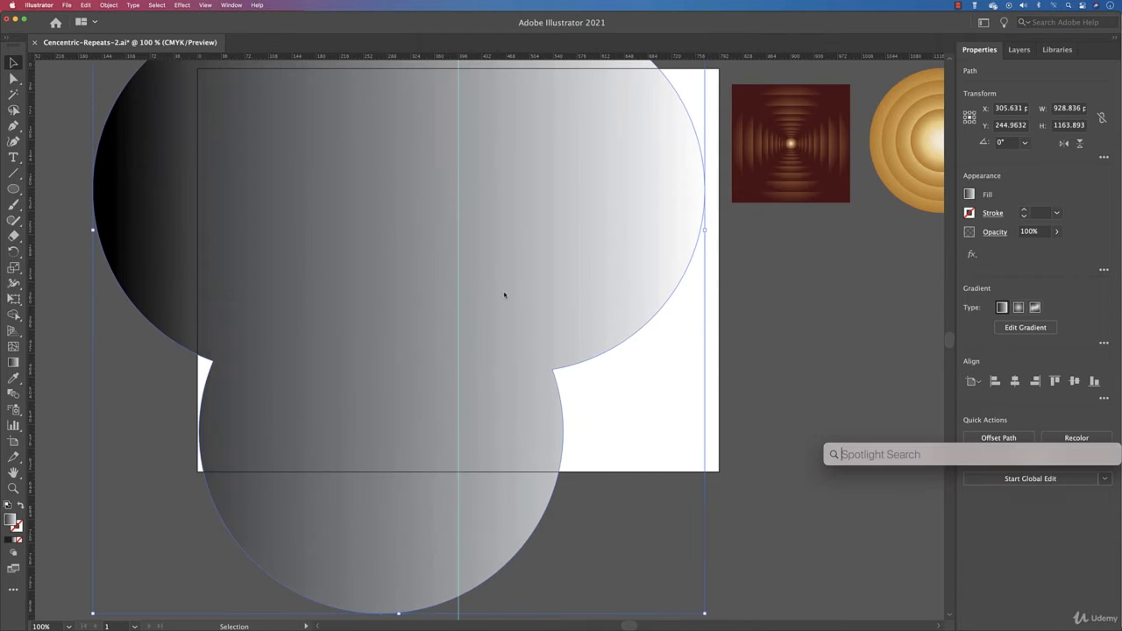
click(621, 360)
scroll(448, 339, up, 4)
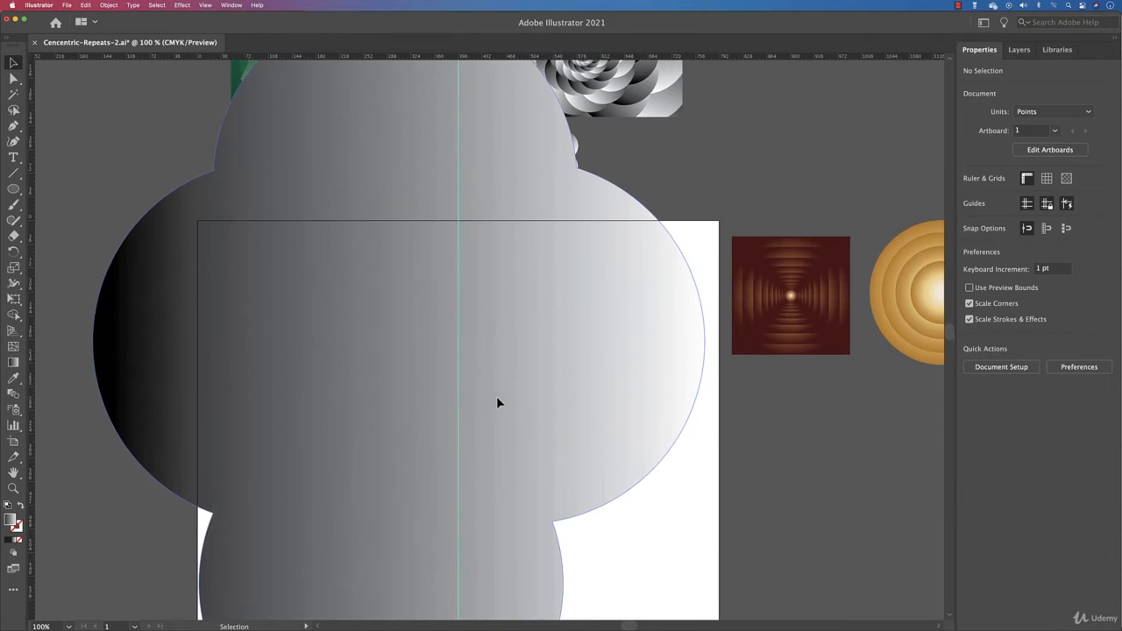
drag(498, 400, 427, 388)
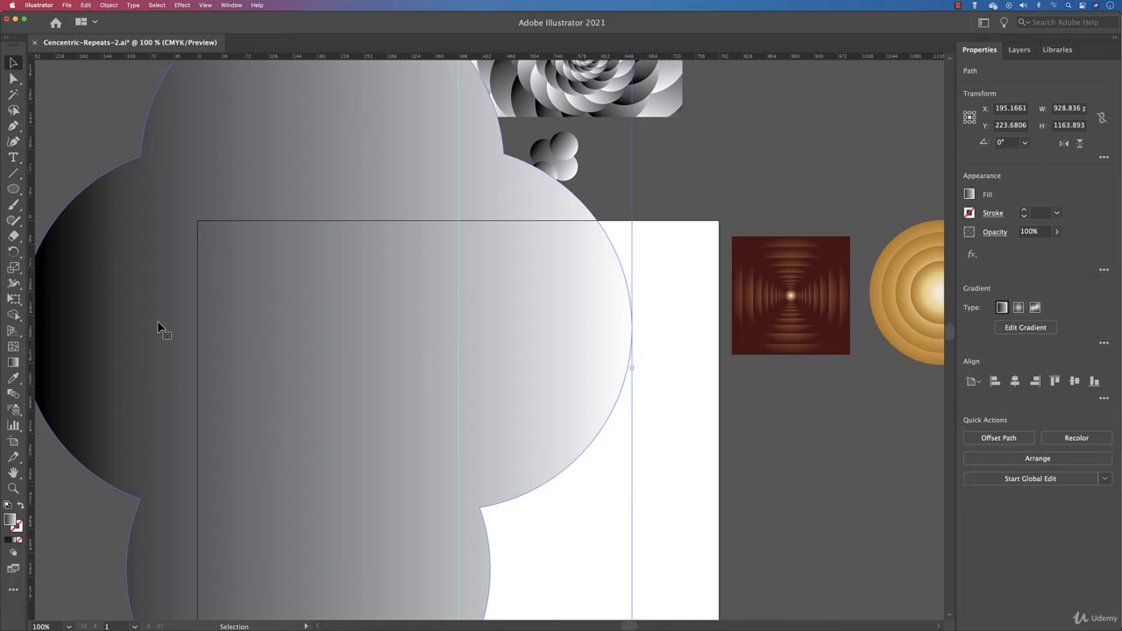
Step: Open Transform Each for the enlarged flower and reset both scale values to 100% and the rotation angle to 0°
click(108, 5)
mouse_move(114, 17)
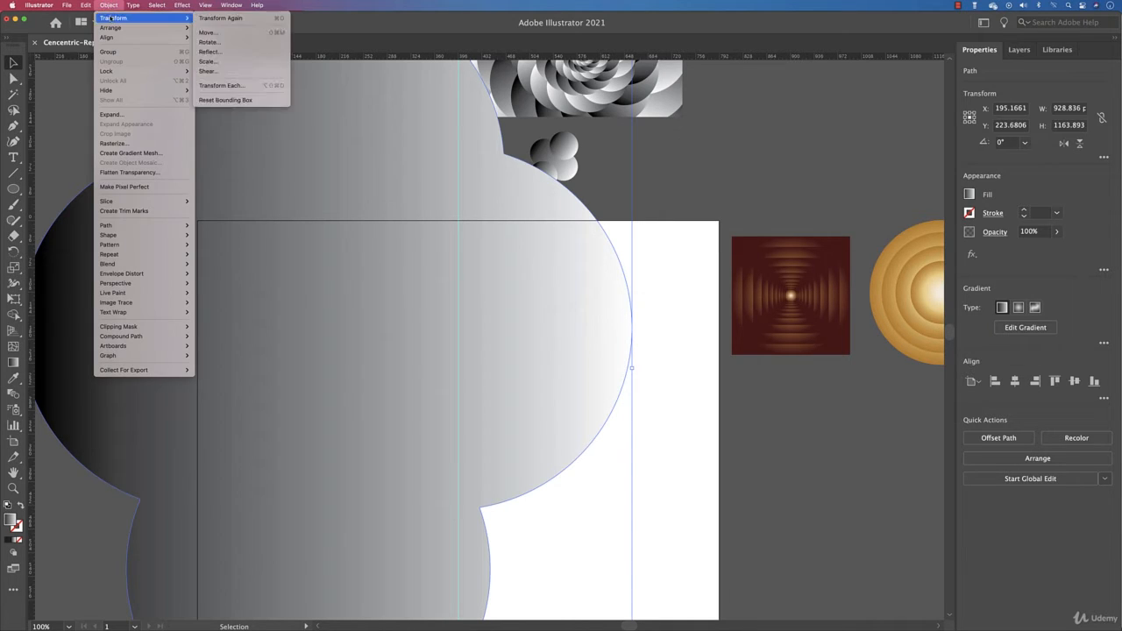
click(230, 86)
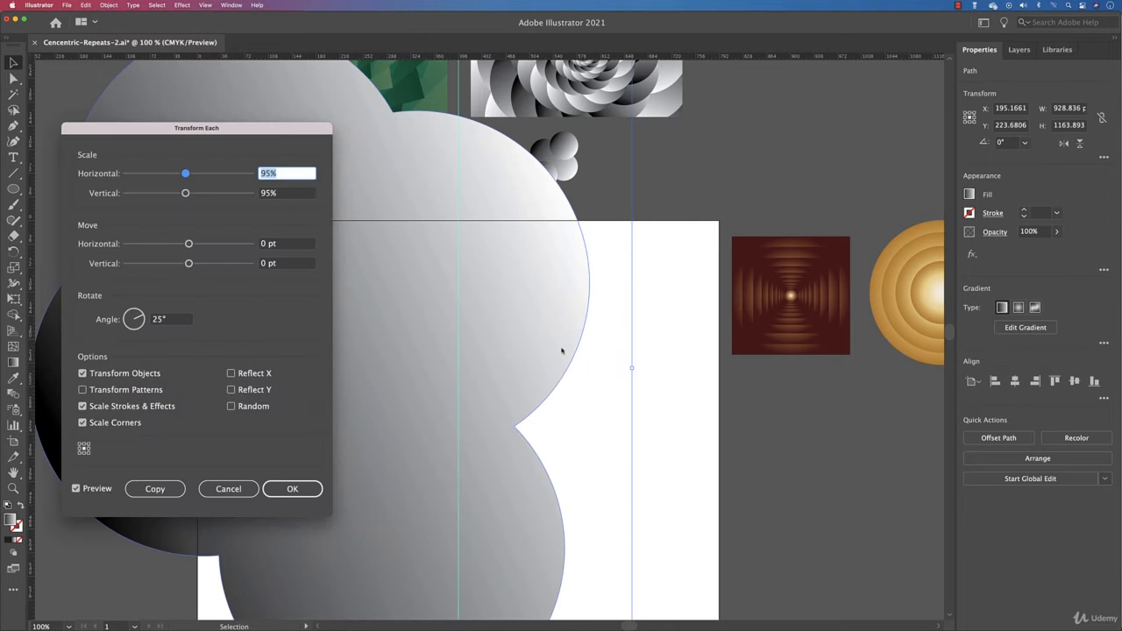
drag(233, 136, 804, 142)
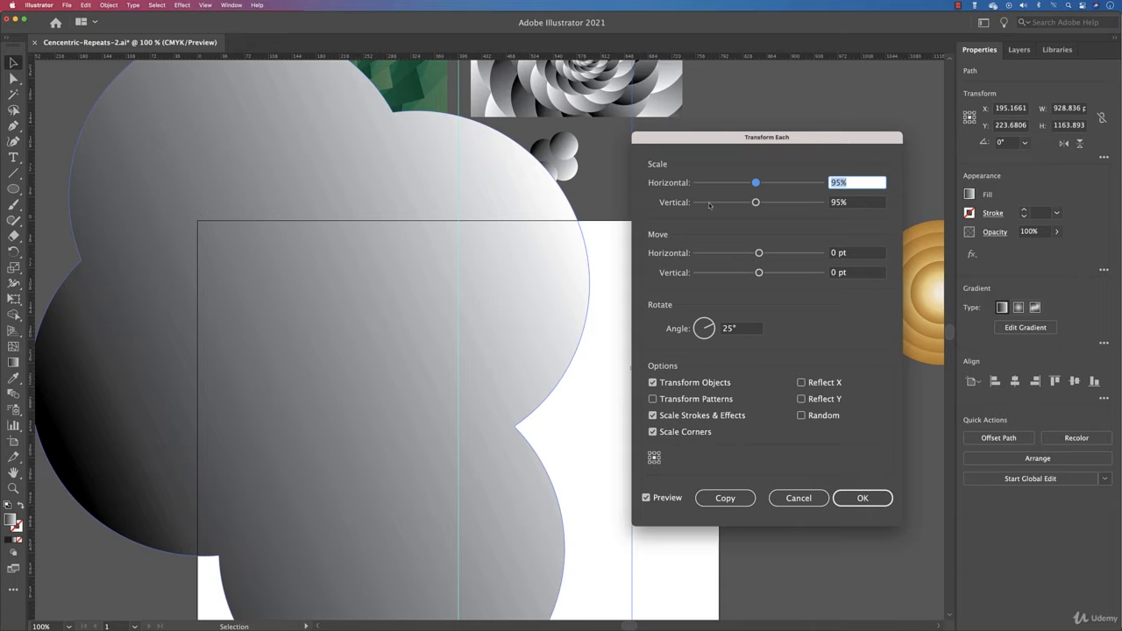
text(100)
key(Tab)
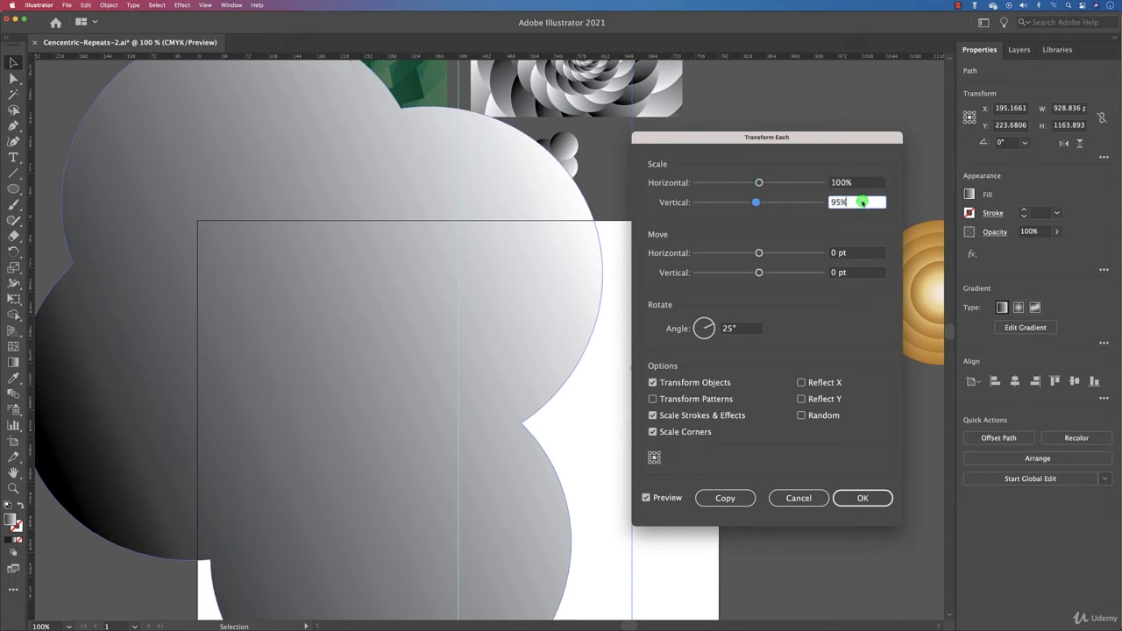
text(100)
click(743, 328)
text(0)
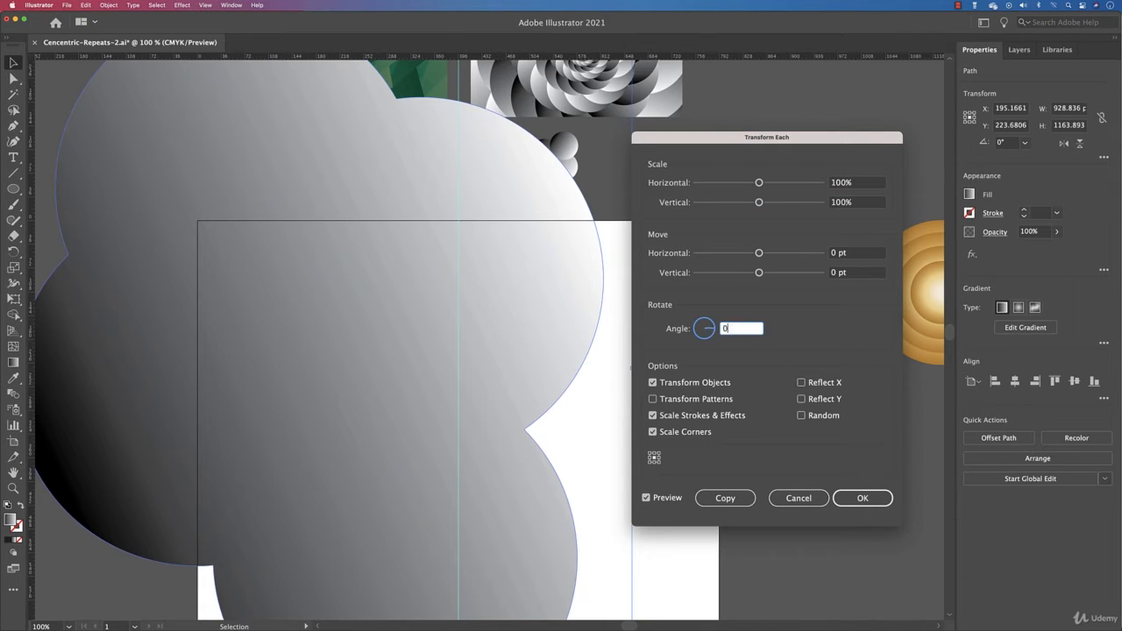
Step: Create a transformed copy of the flower, scaled to 90% horizontally and vertically and rotated 25°
click(855, 182)
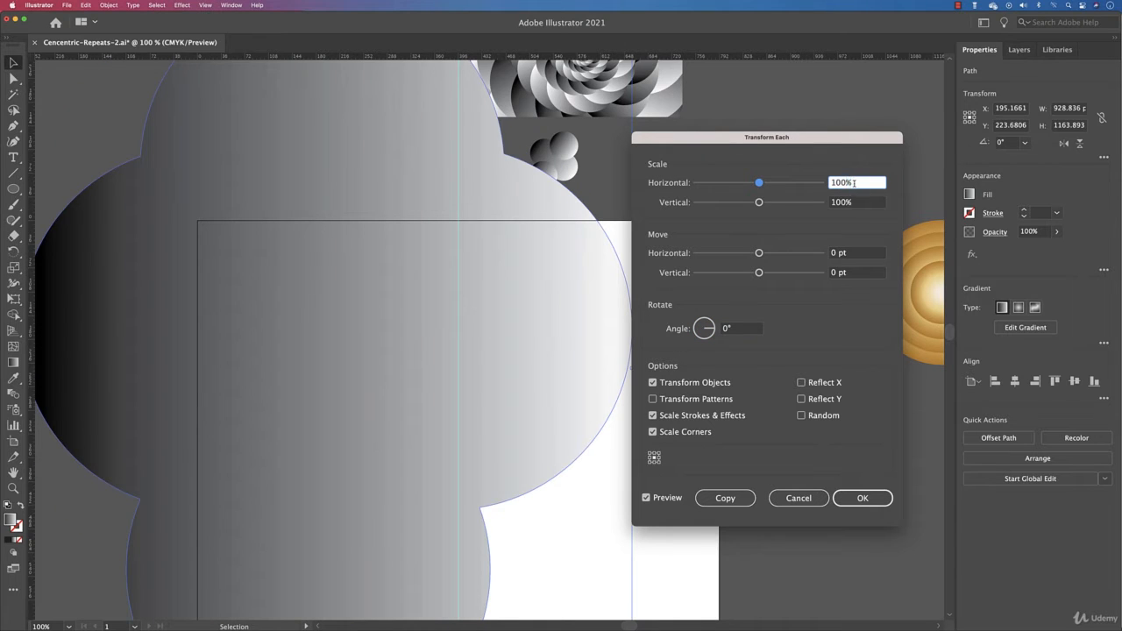
key(shift+Down)
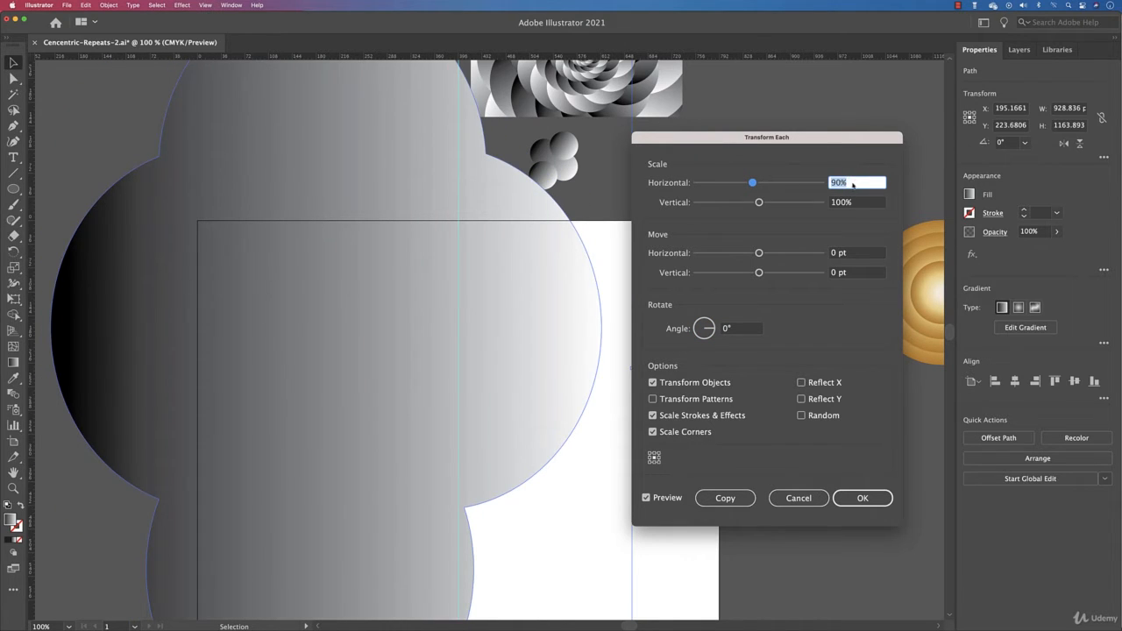
click(862, 203)
key(shift+Down)
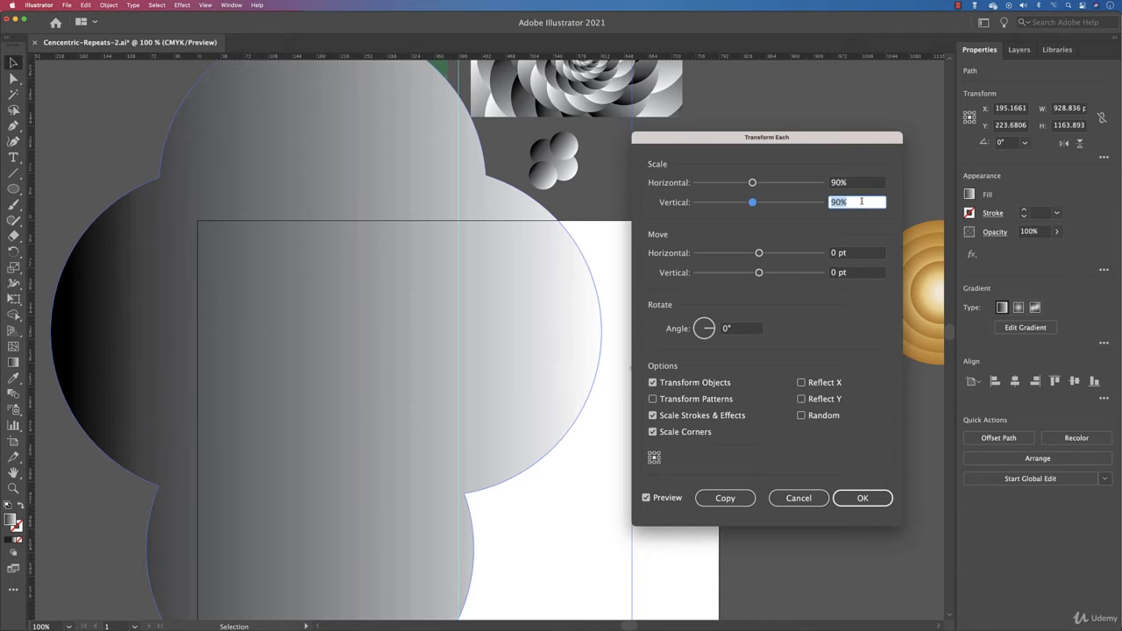
click(727, 327)
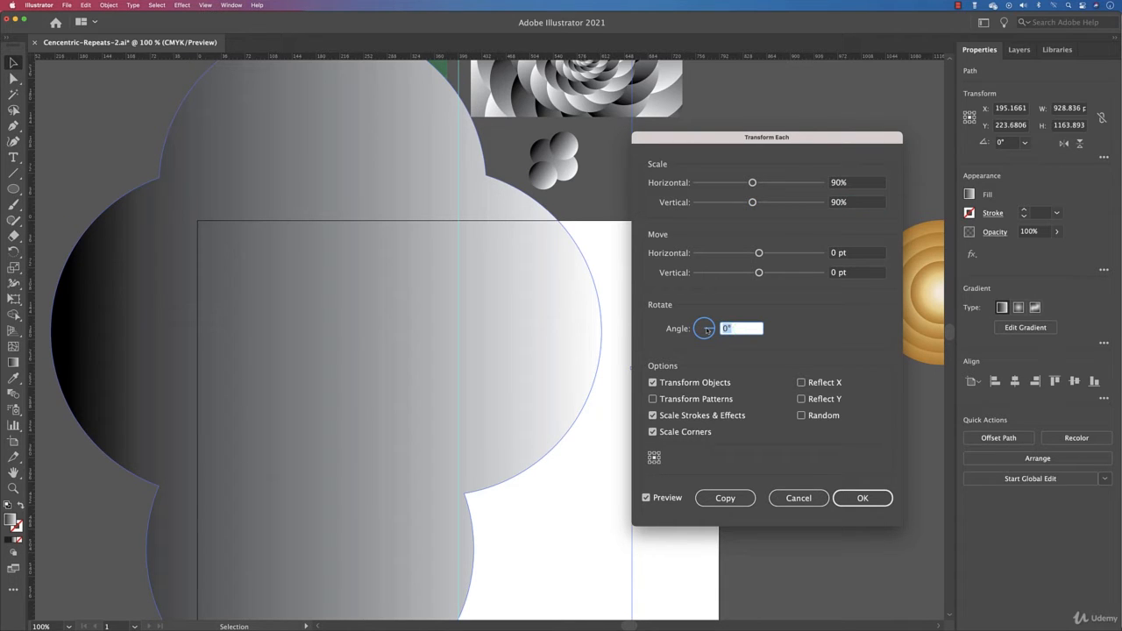
text(25)
click(721, 505)
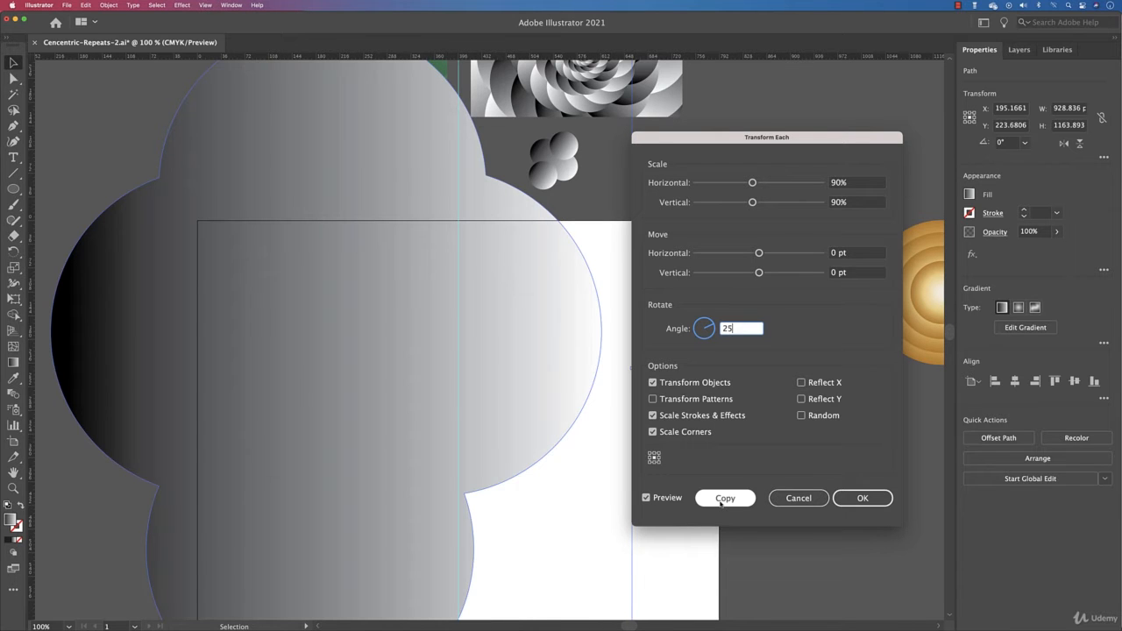
click(720, 503)
Step: Repeat the last copy transformation on the flower until the shrinking, rotating copies form a spiral ending in a tiny centre
key(alt+0)
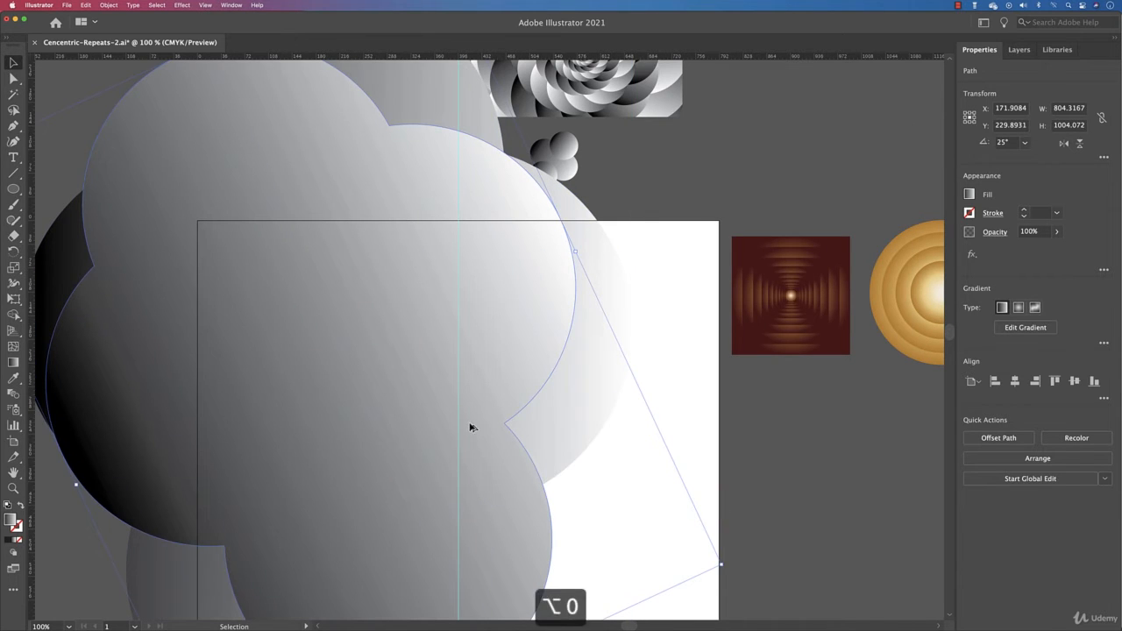
key(super+minus)
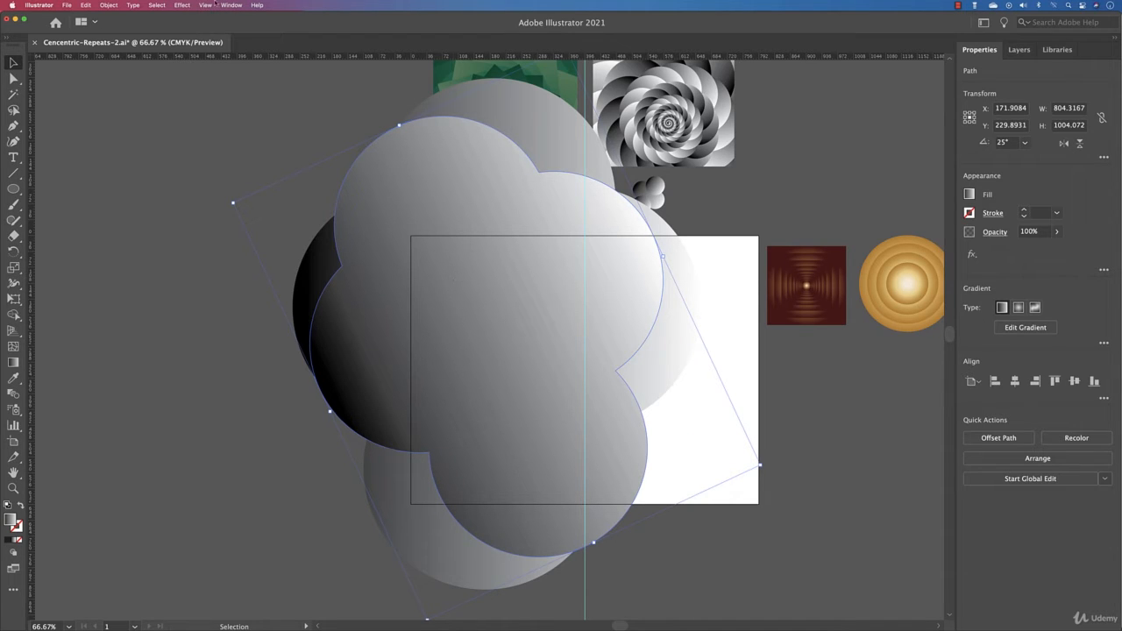
click(107, 5)
mouse_move(118, 17)
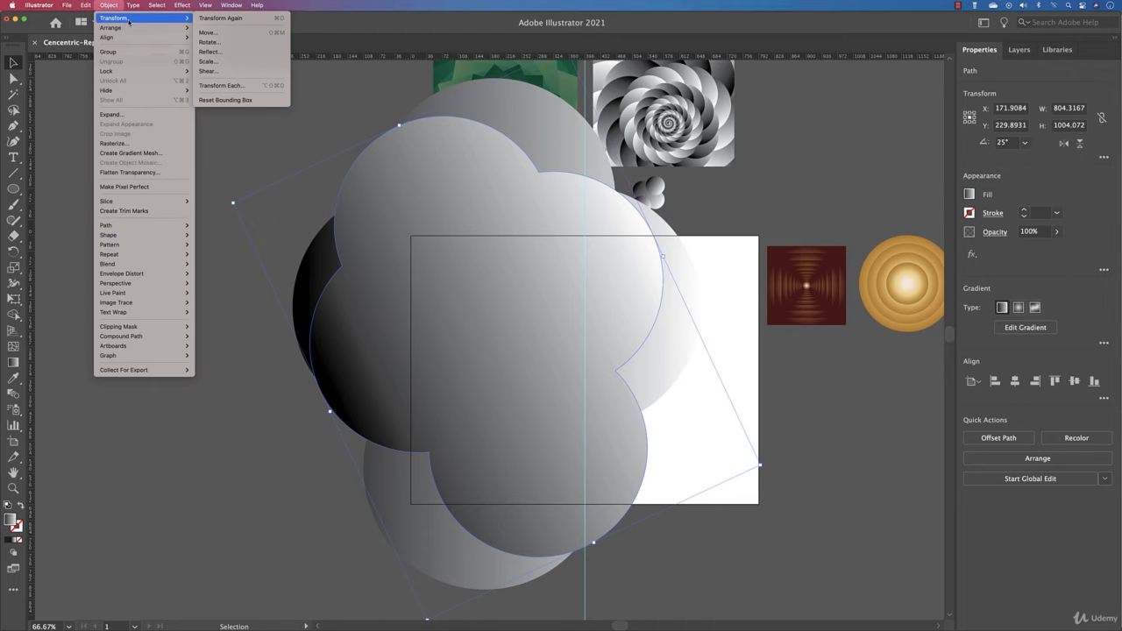
click(247, 19)
key(super+d)
key(super+d)
key(super+d)
key(super+d)
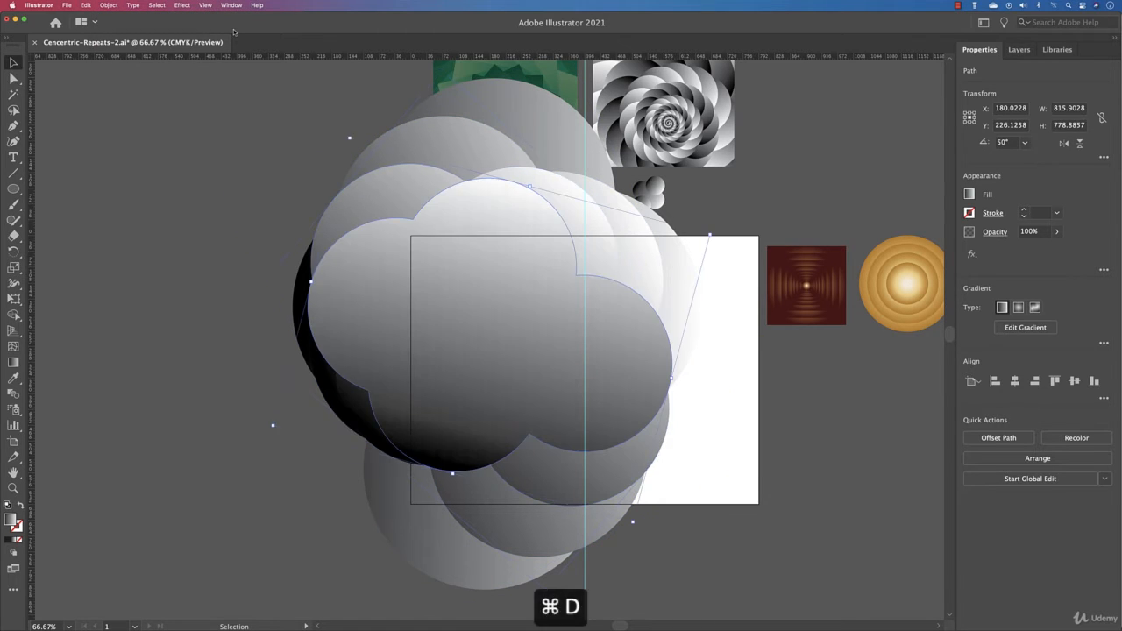
key(super+d)
key(super+d)
key(super+d)
key(super+d)
key(super+d)
key(super+d)
key(super+d)
key(super+d)
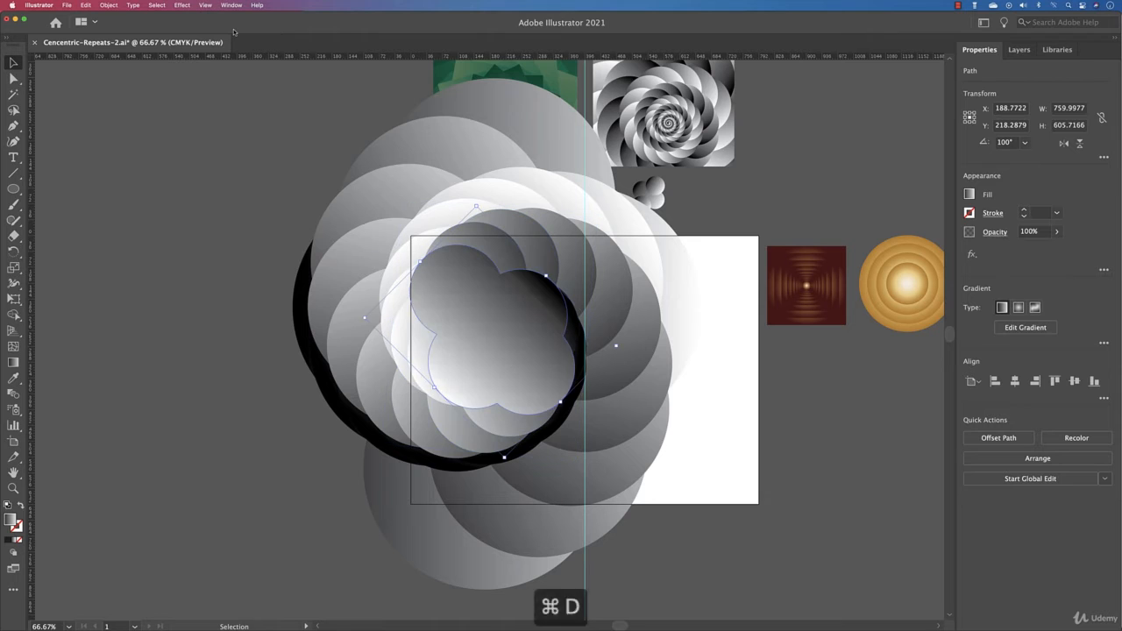
key(super+d)
key(super+d)
key(super+d)
key(super+d)
key(super+d)
key(super+d)
key(super+d)
key(super+d)
key(super+d)
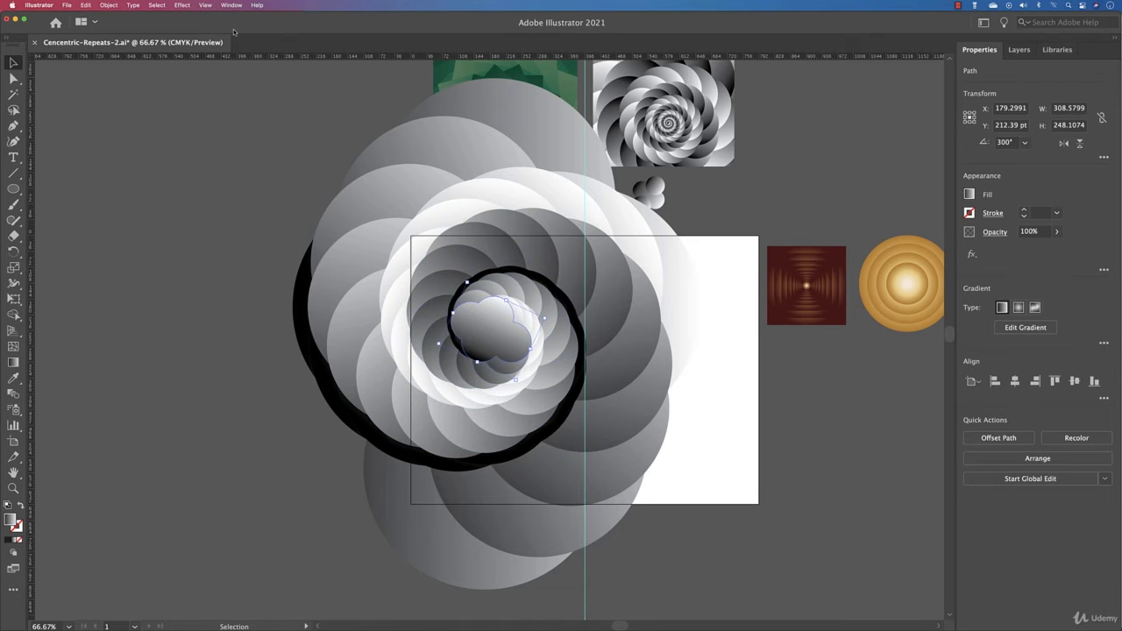
key(super+d)
key(super+d)
key(super+d)
key(super+d)
key(super+d)
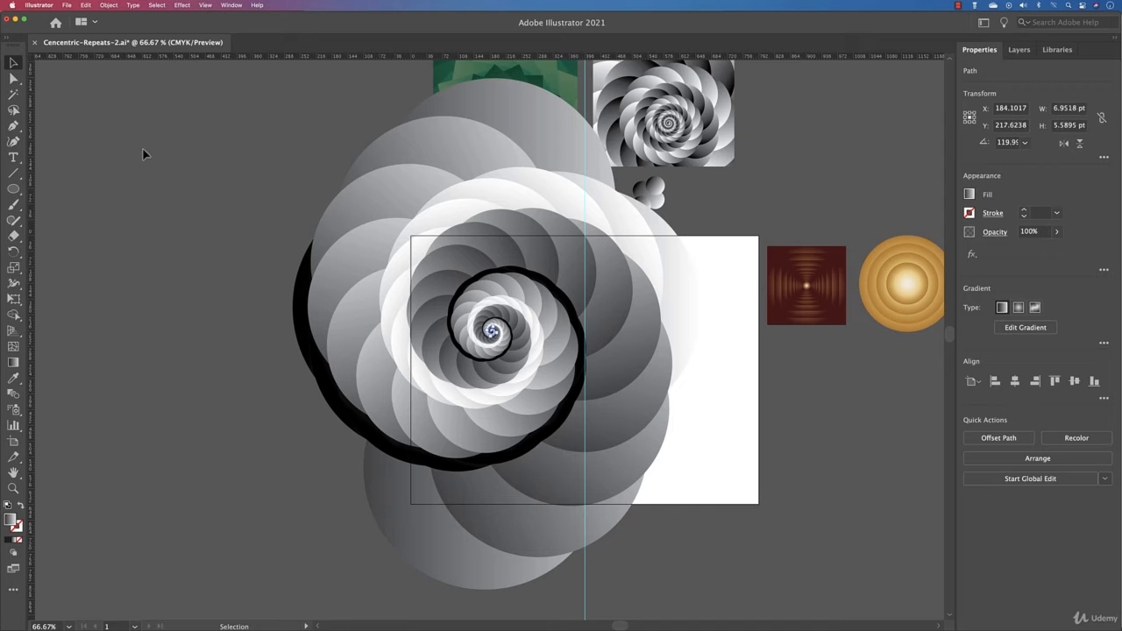
Step: Select all spiral copies, move them over the artboard, and enlarge them from the centre to about 1206 × 1511 pt
click(179, 309)
drag(495, 363, 566, 394)
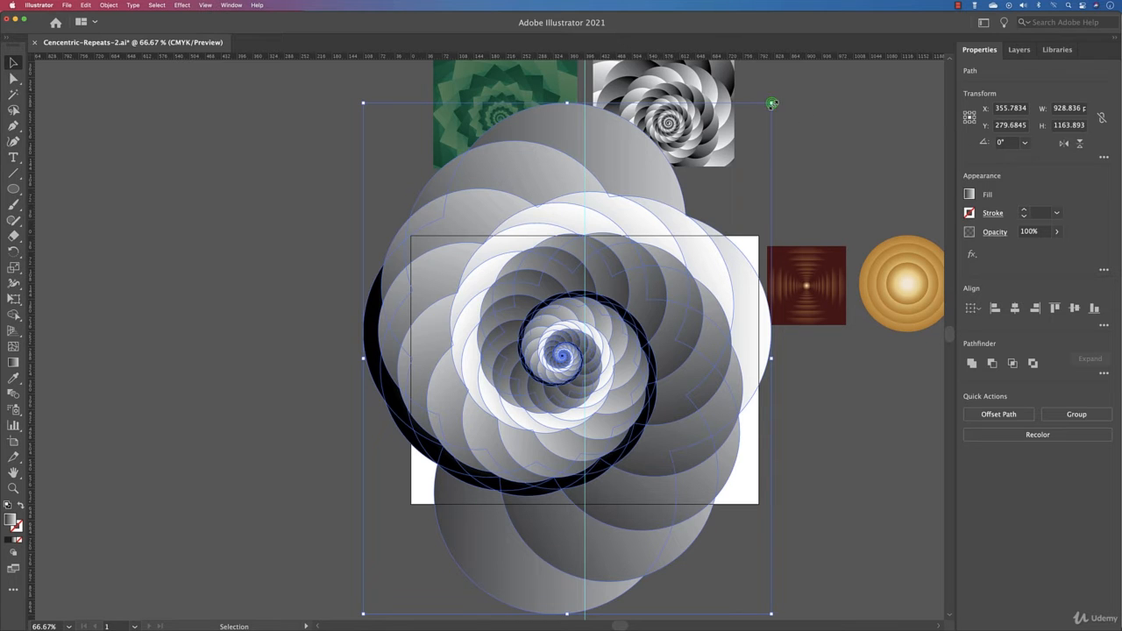
drag(771, 103, 861, 90)
scroll(631, 438, down, 5)
scroll(631, 438, right, 2)
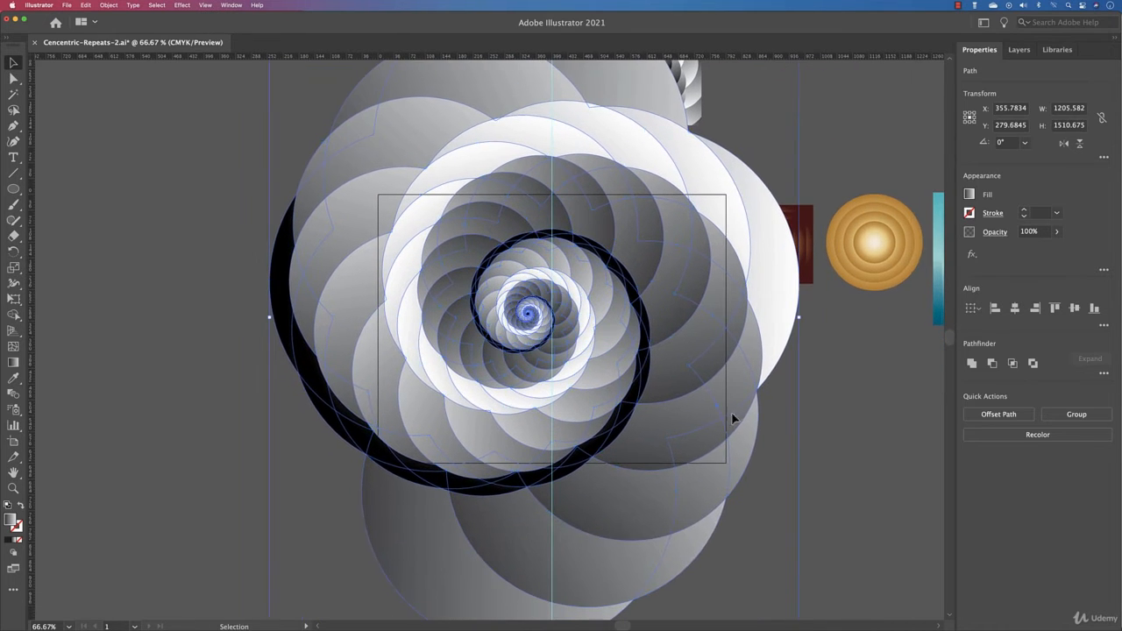
click(934, 495)
Step: Draw a rectangle over the spiral and fit it to the artboard at 792 × 612 pt
drag(13, 189, 77, 191)
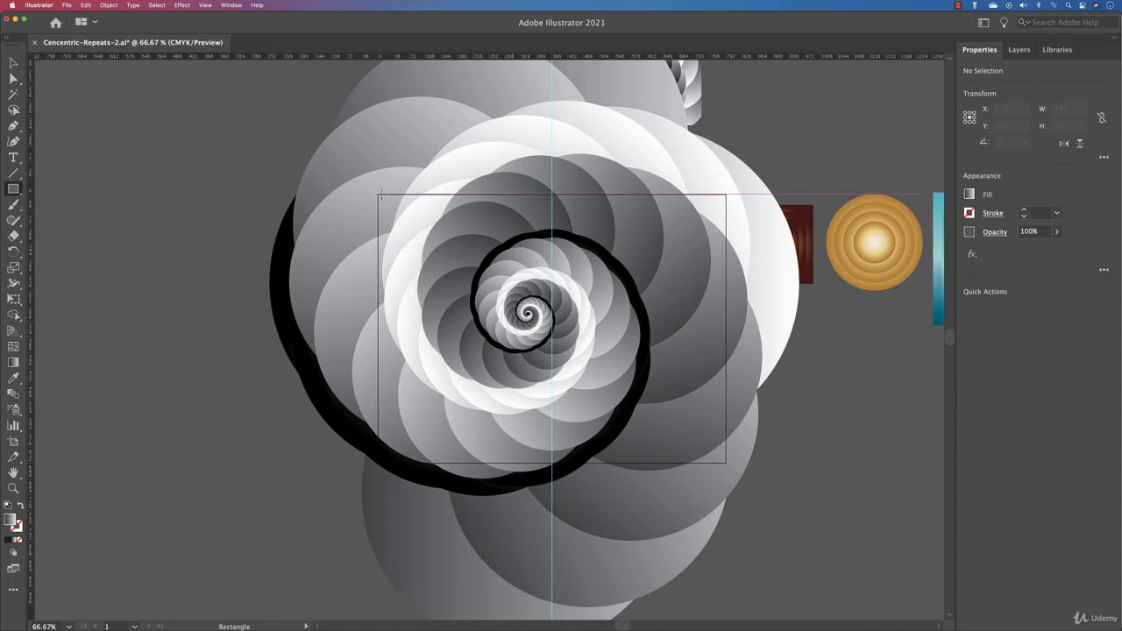
mouse_move(376, 196)
mouse_down()
mouse_move(394, 304)
mouse_move(692, 470)
mouse_move(729, 465)
mouse_up()
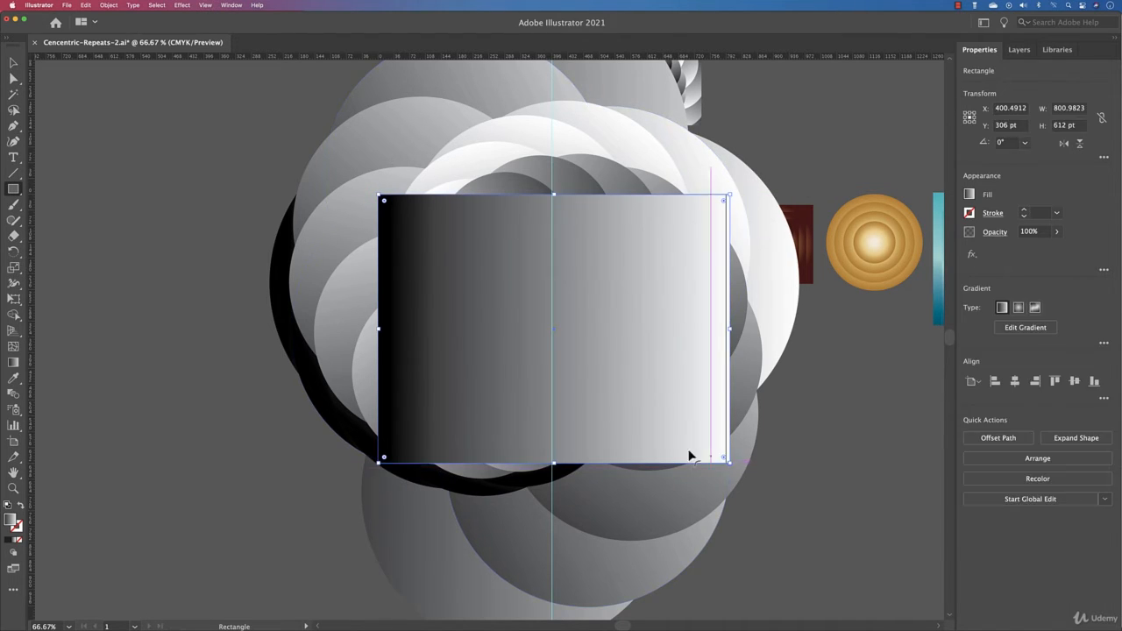
key(v)
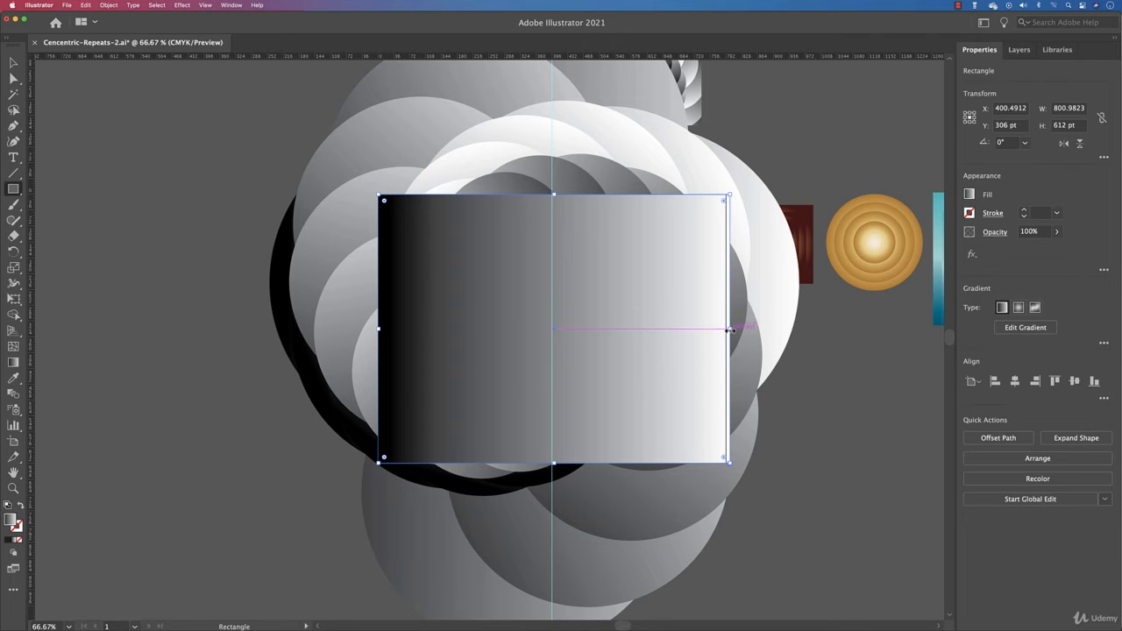
drag(730, 324, 725, 327)
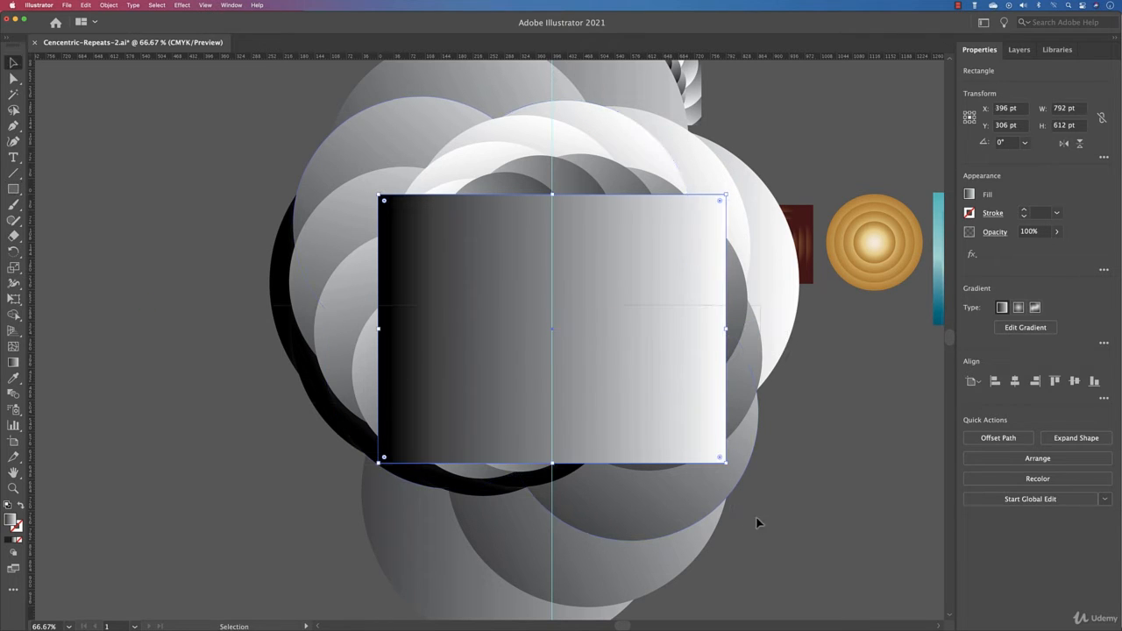
Step: Select the rectangle together with the spiral copies and make a clipping mask from them
drag(814, 529, 465, 280)
click(215, 311)
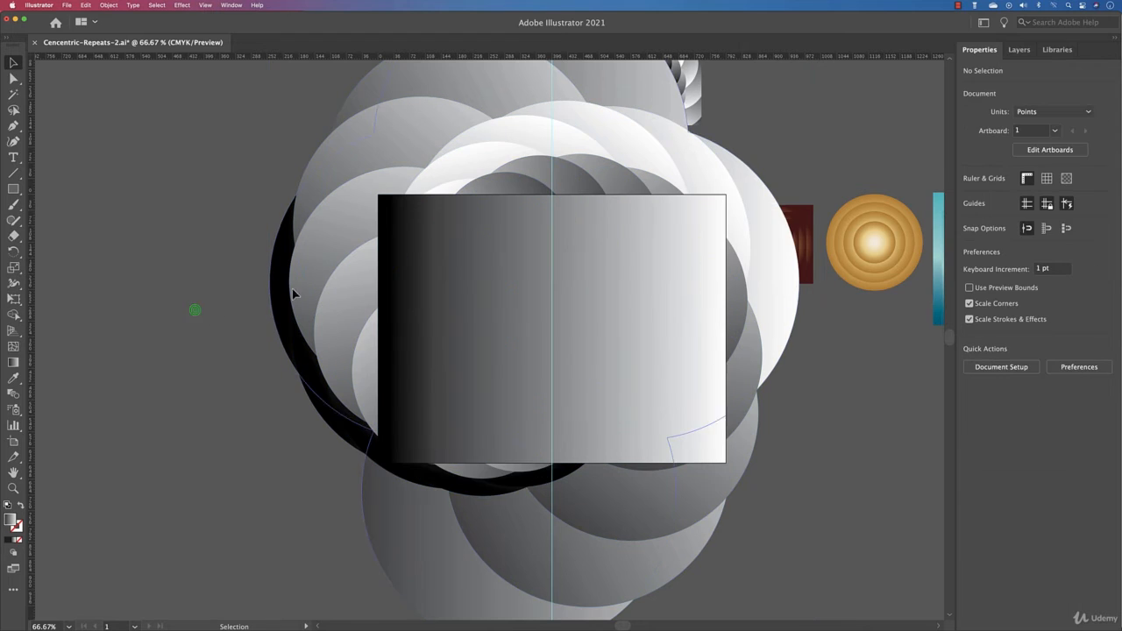
drag(825, 458, 545, 314)
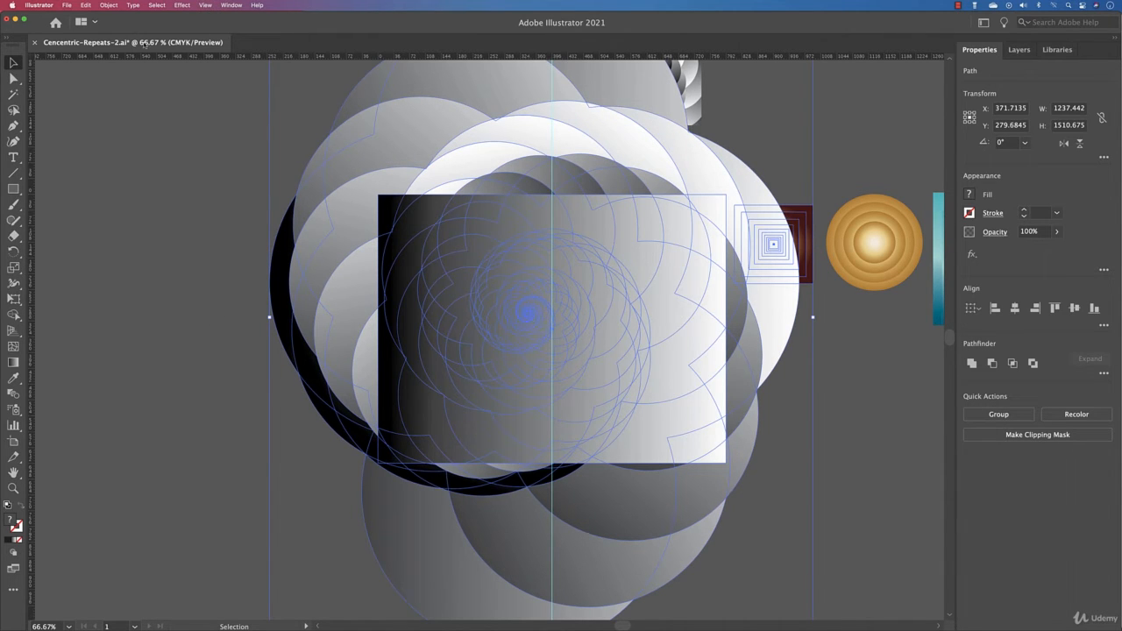
click(106, 5)
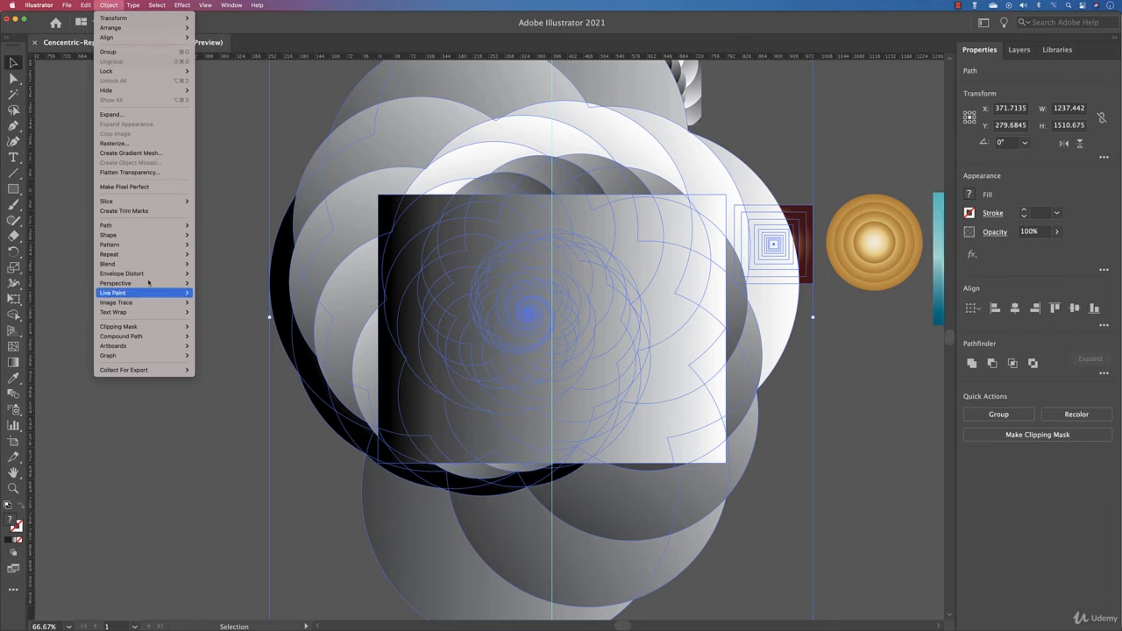
mouse_move(177, 329)
click(212, 328)
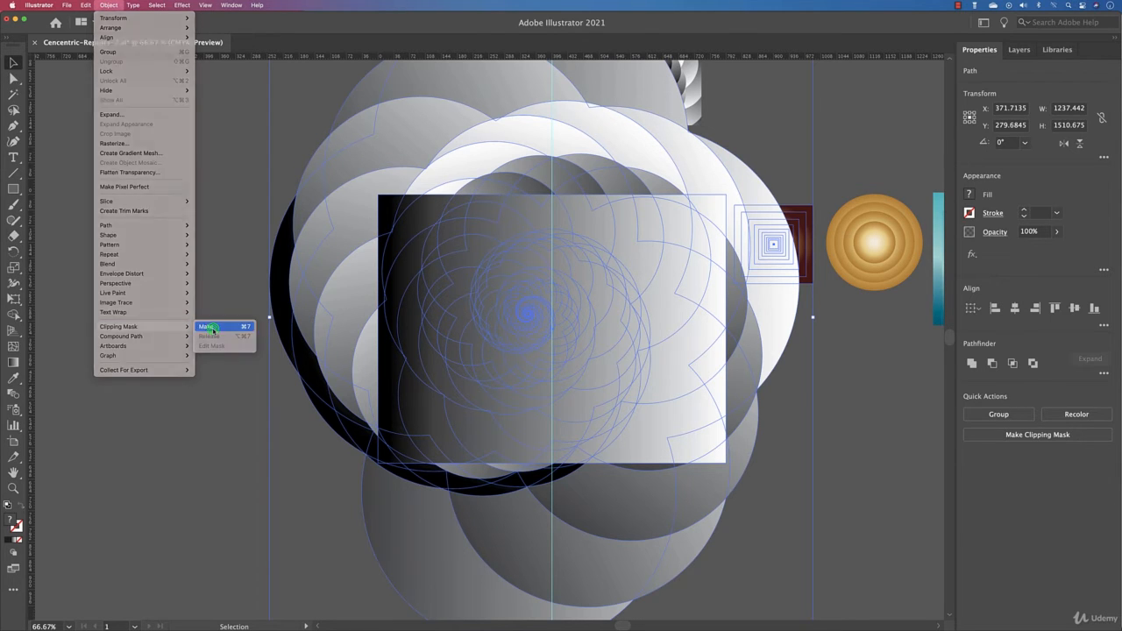
click(212, 330)
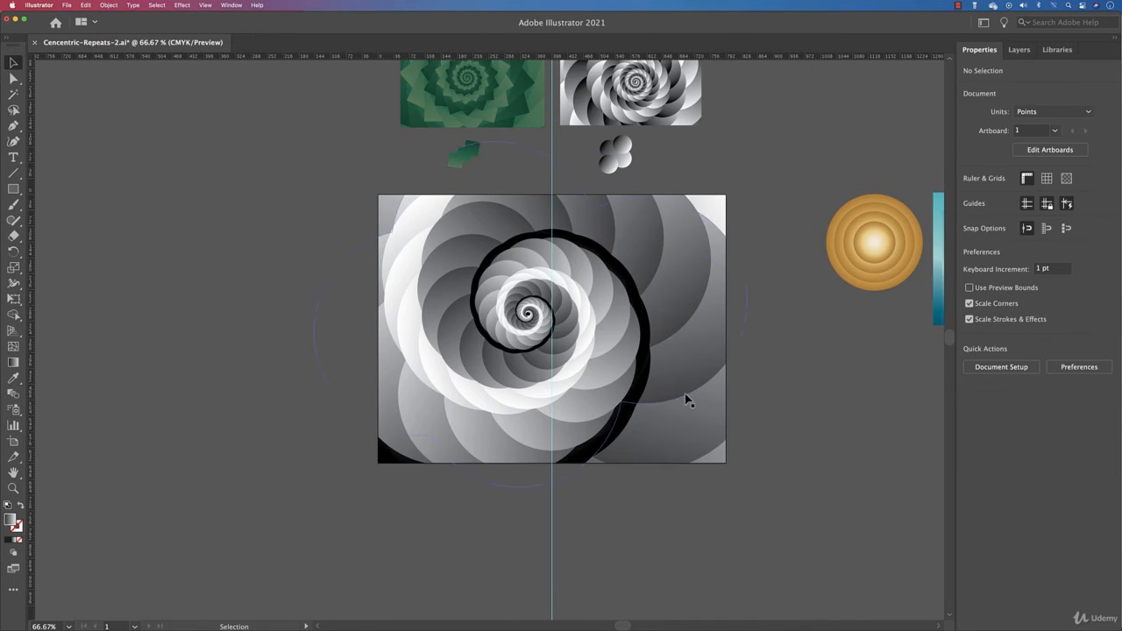
Step: Select the clipped spiral artwork and display the document's swatches
key(space)
drag(680, 355, 660, 249)
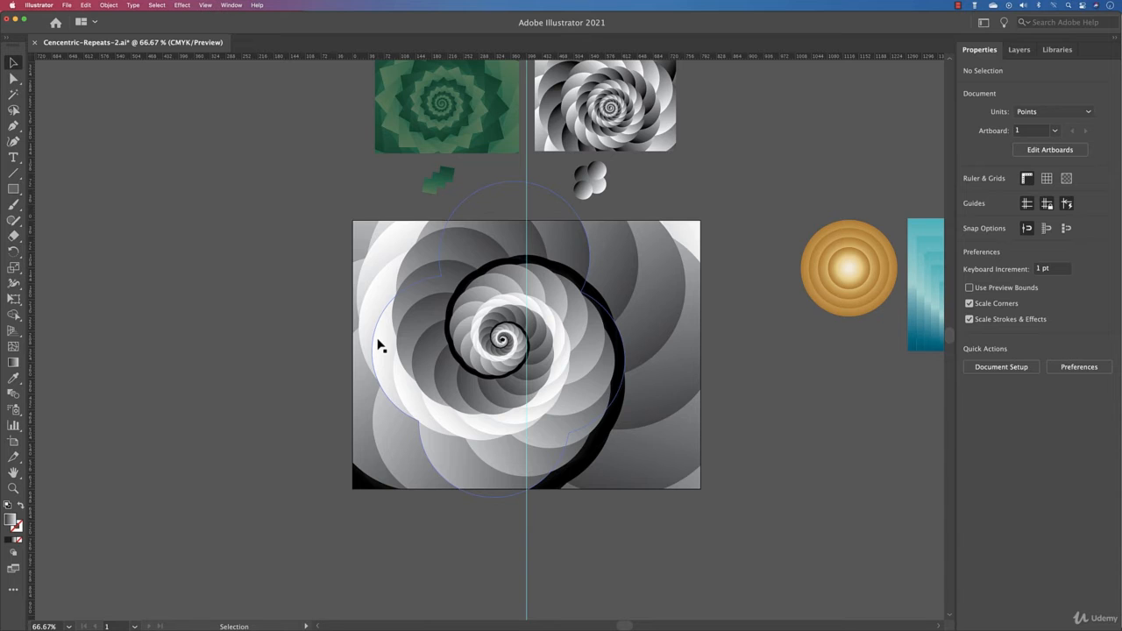
drag(291, 326, 743, 445)
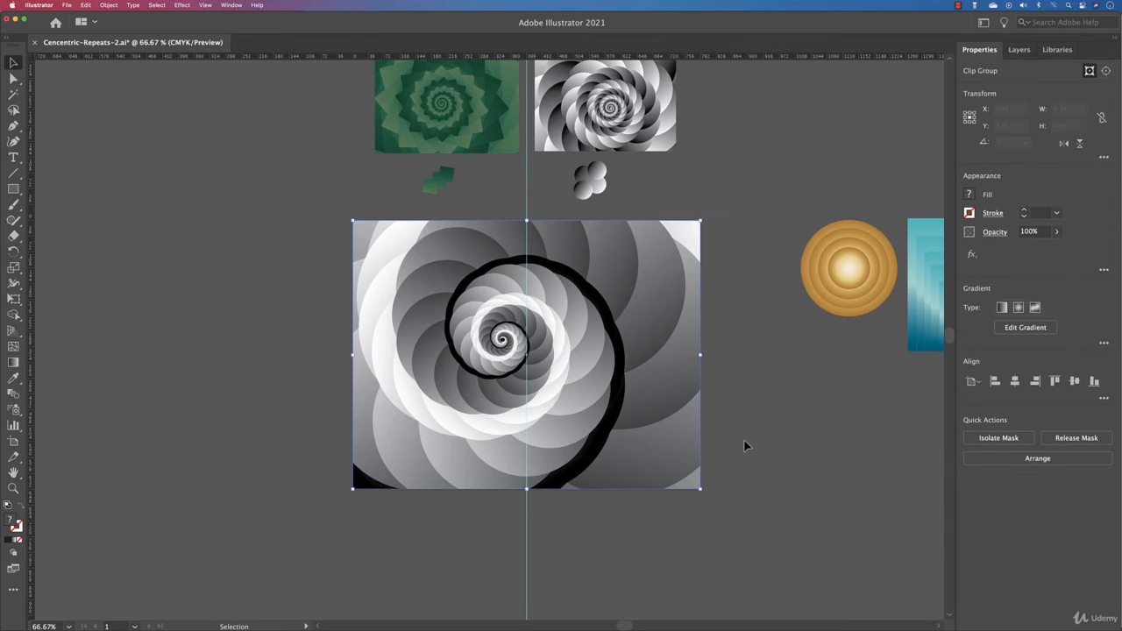
click(230, 6)
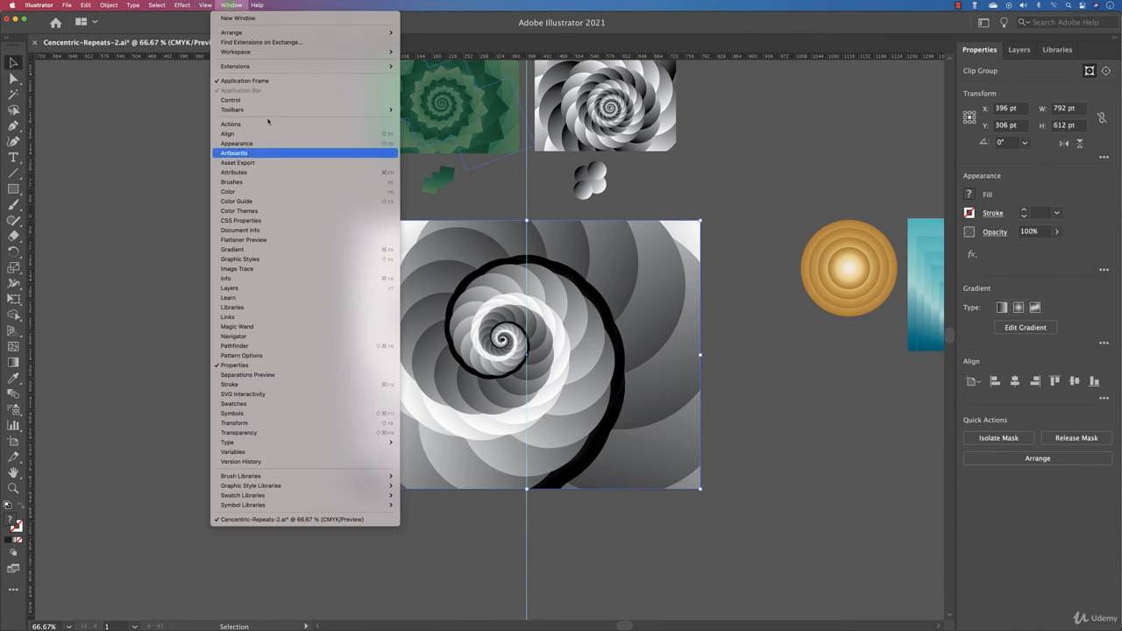
click(281, 404)
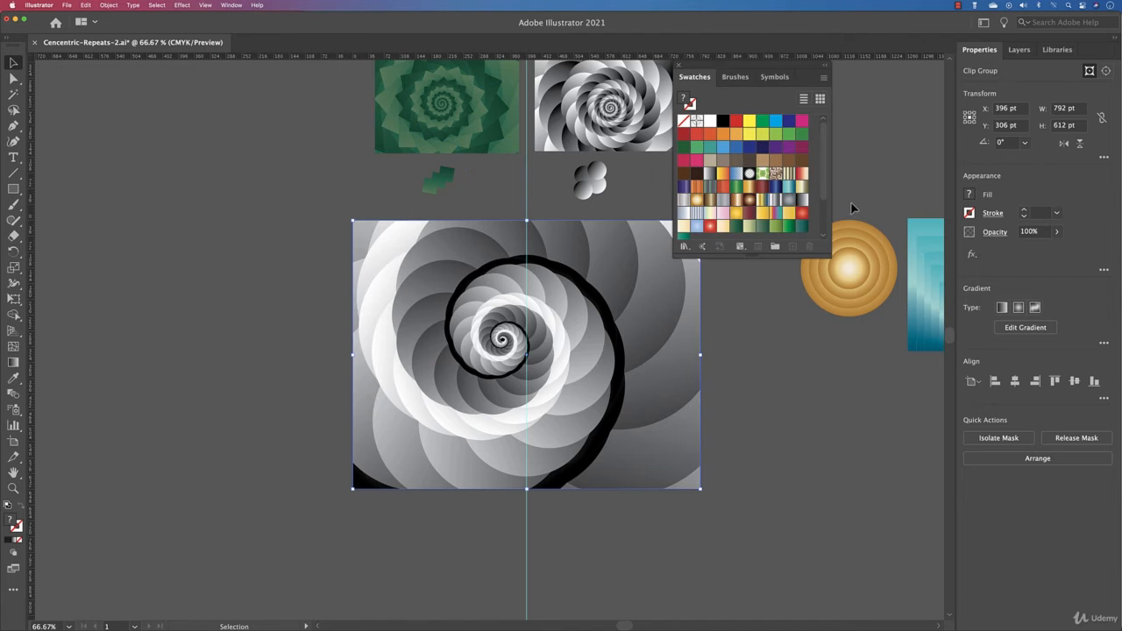
Step: Try copper, grey, pink, bronze and silvery-blue gradient swatches from the document's swatches as fills for the clipped spiral
drag(768, 63, 881, 78)
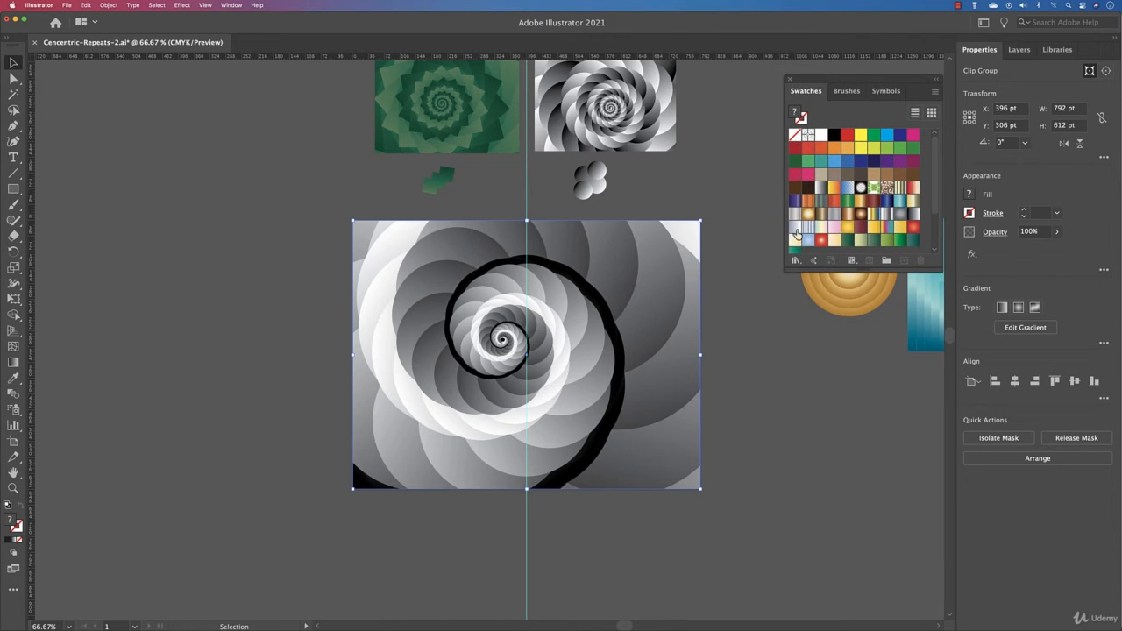
click(846, 214)
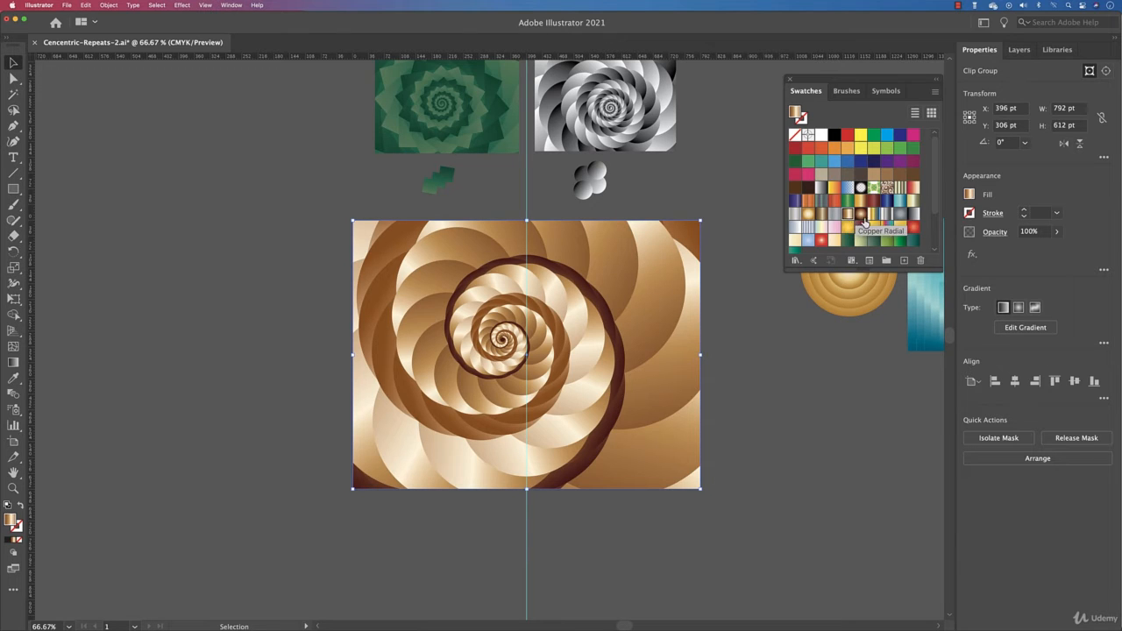
click(885, 213)
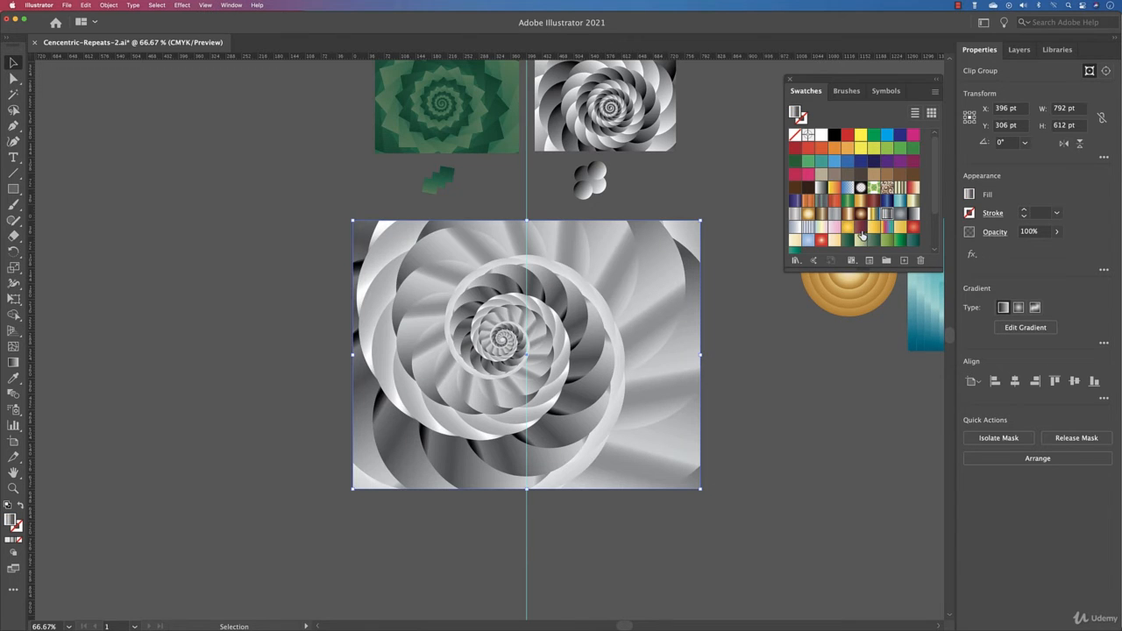
click(861, 235)
click(833, 228)
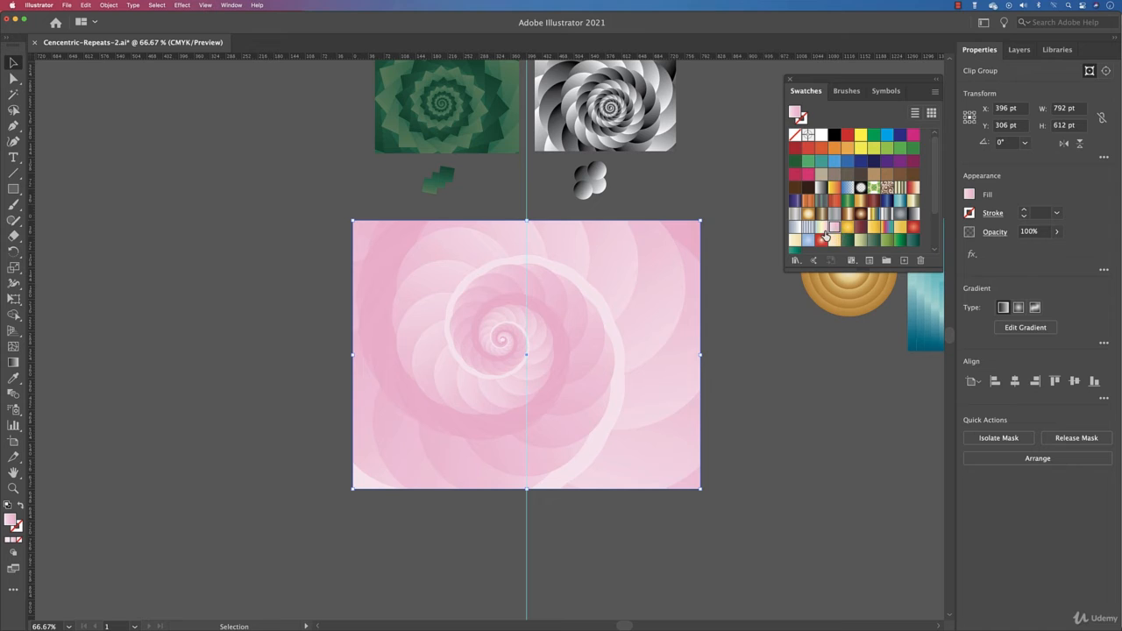
click(820, 227)
click(821, 214)
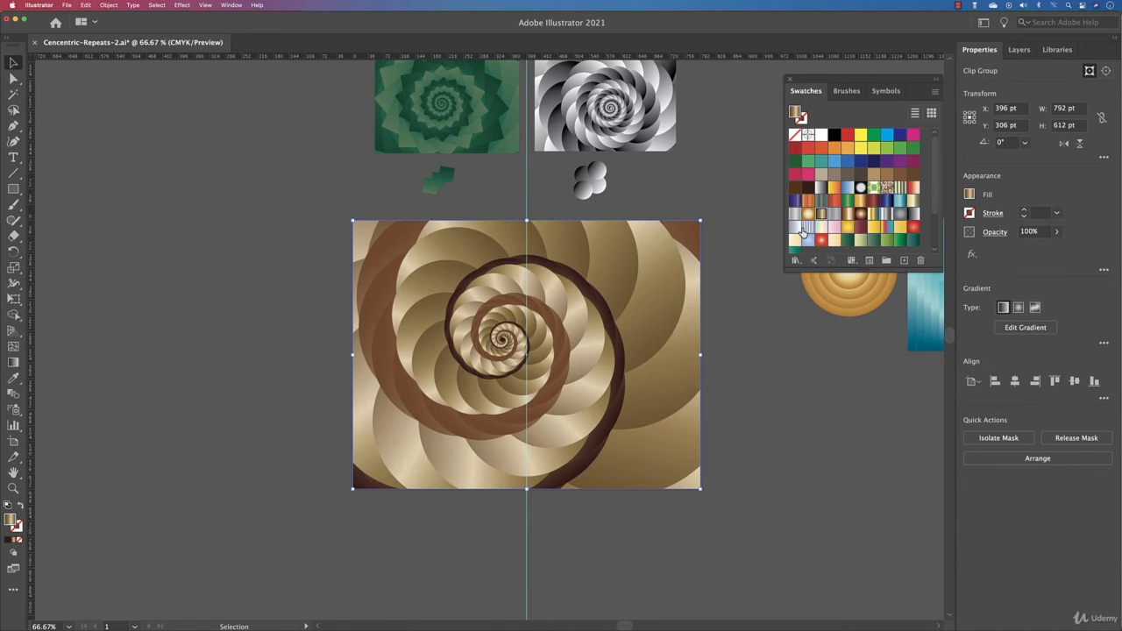
click(795, 227)
click(808, 228)
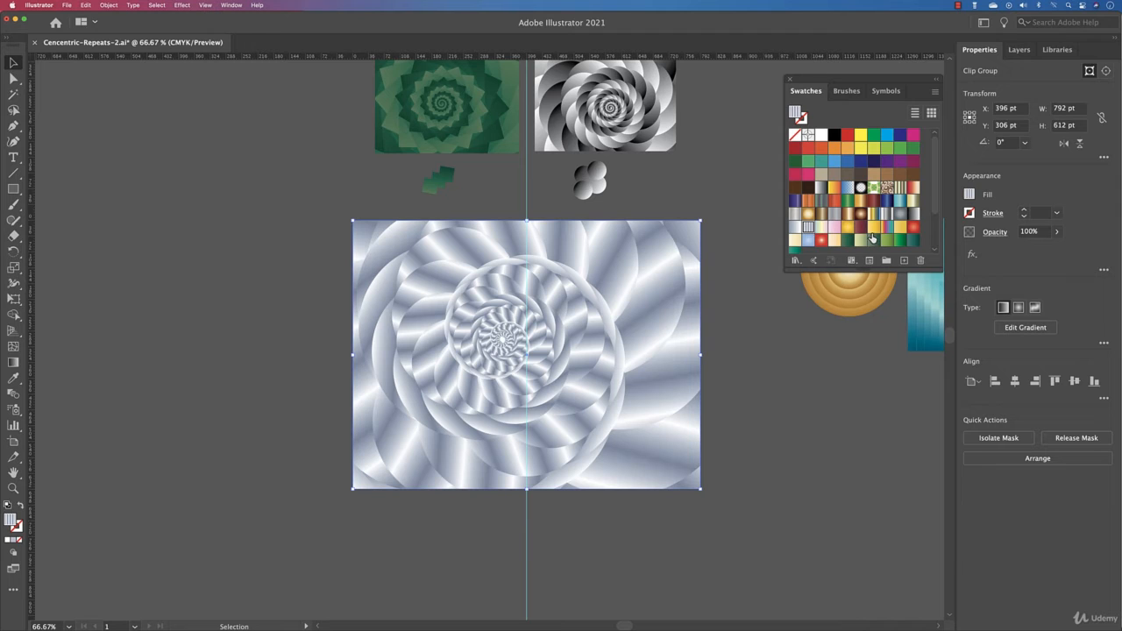
Step: Try the red radial and pale cream gradient swatches on the clipped spiral
scroll(871, 237, down, 3)
click(820, 190)
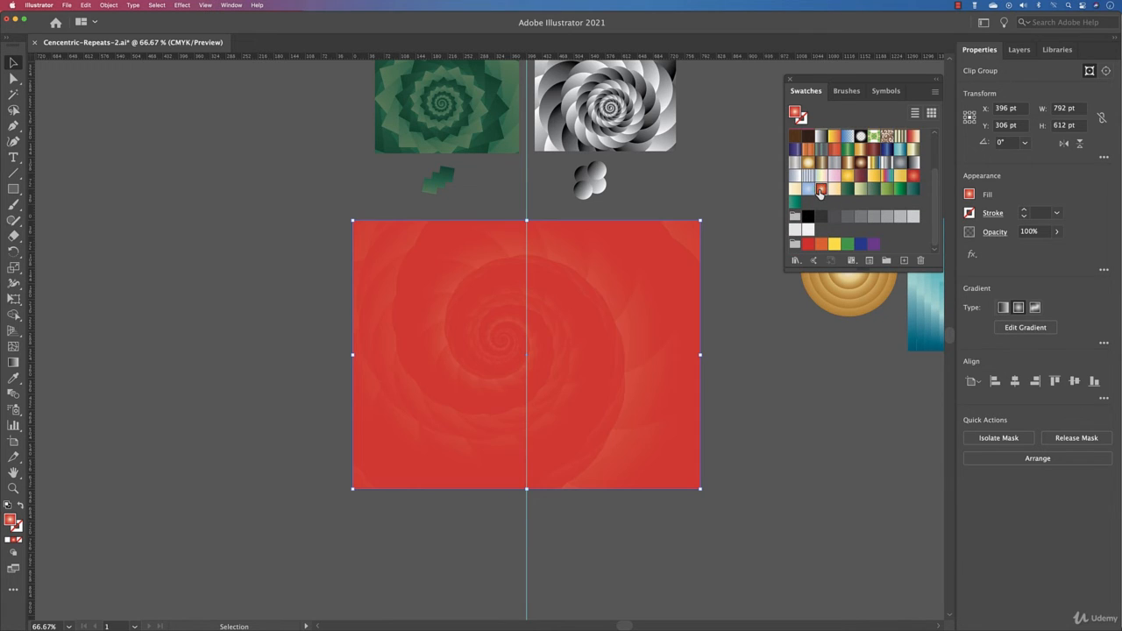
click(835, 190)
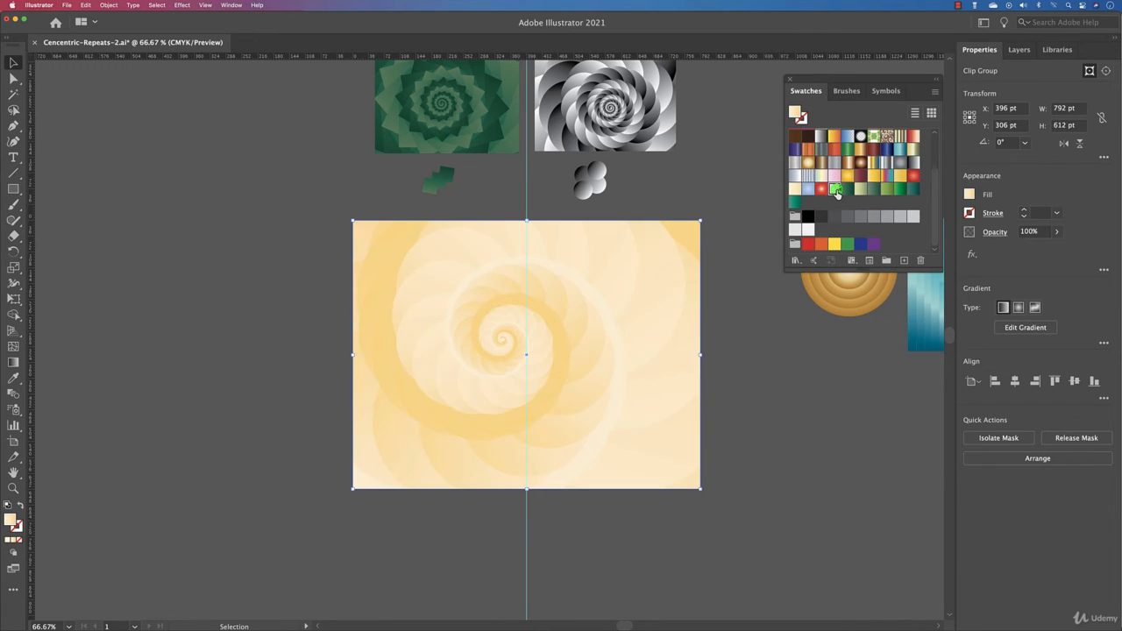
Step: Open the Simple Radial gradient library and try its red gradient on the spiral
click(795, 260)
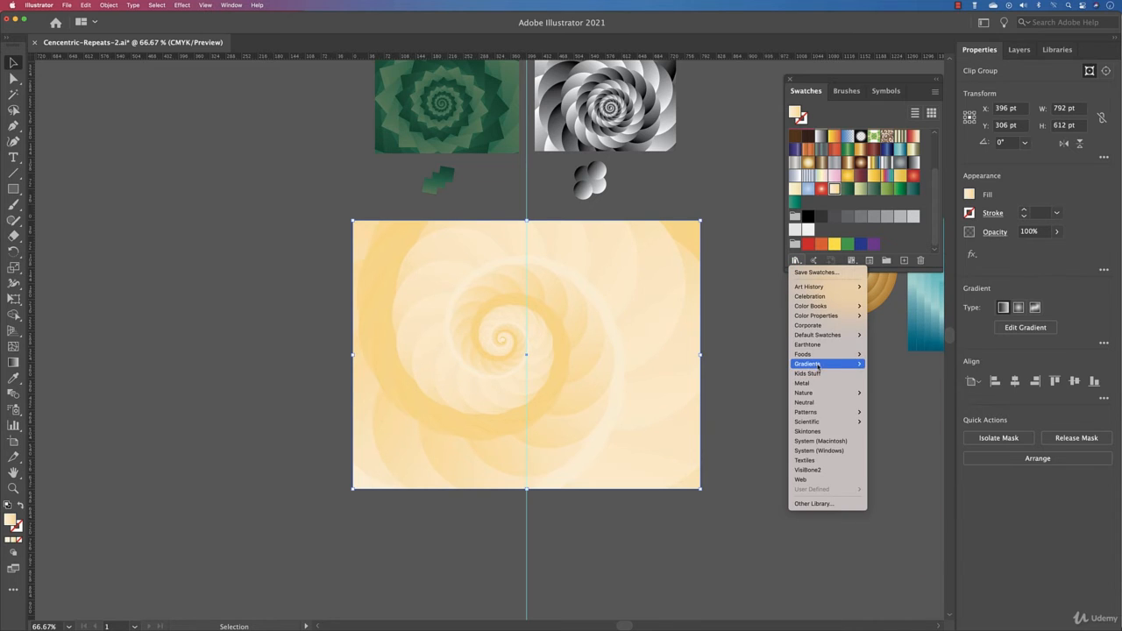
mouse_move(817, 364)
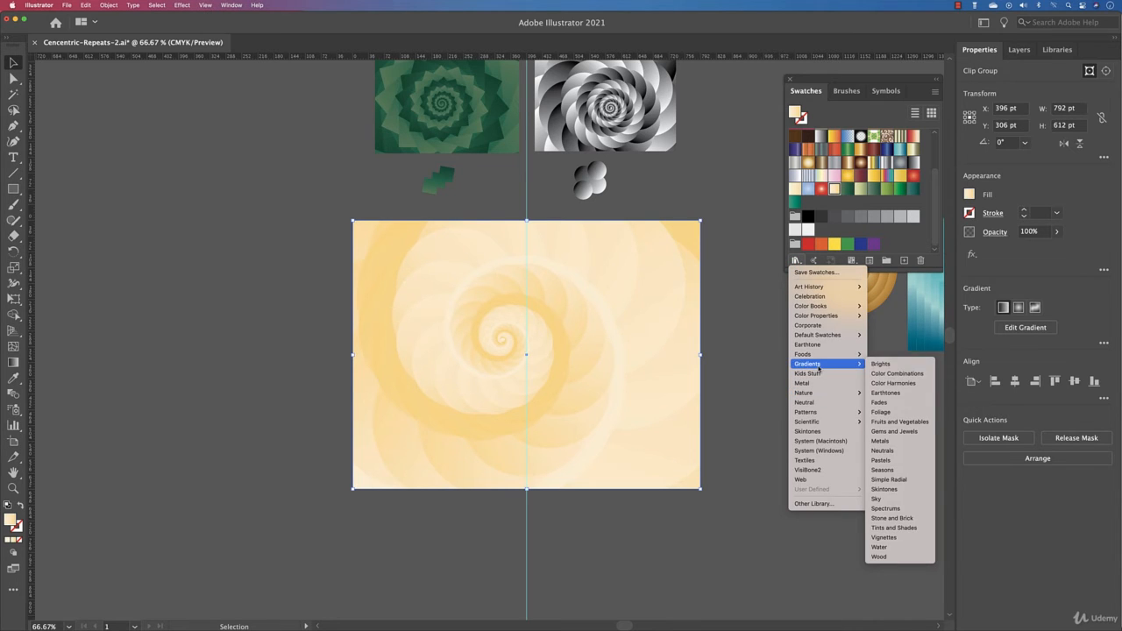
click(900, 476)
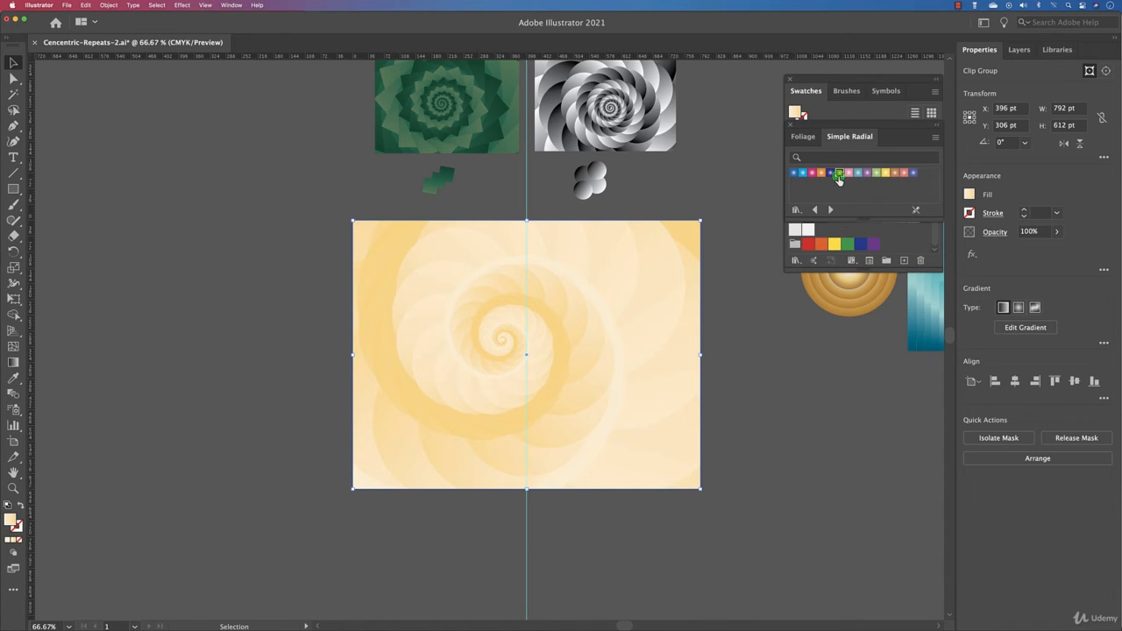
click(838, 175)
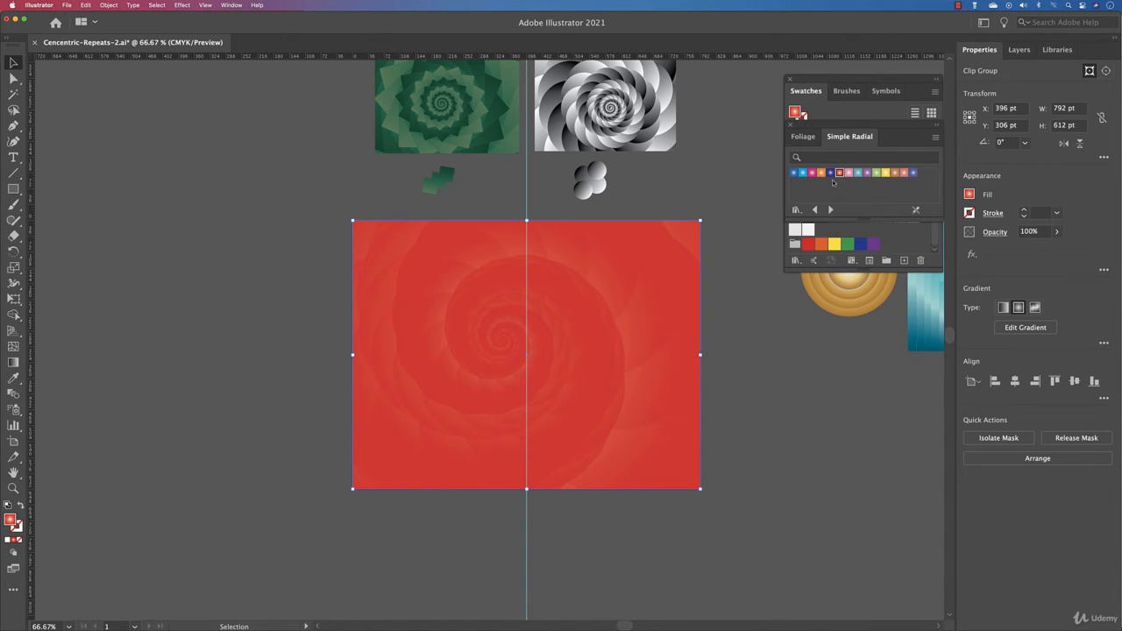
Step: Open the Pastels gradient library and try multicolour, pink and lavender gradients on the spiral
click(796, 209)
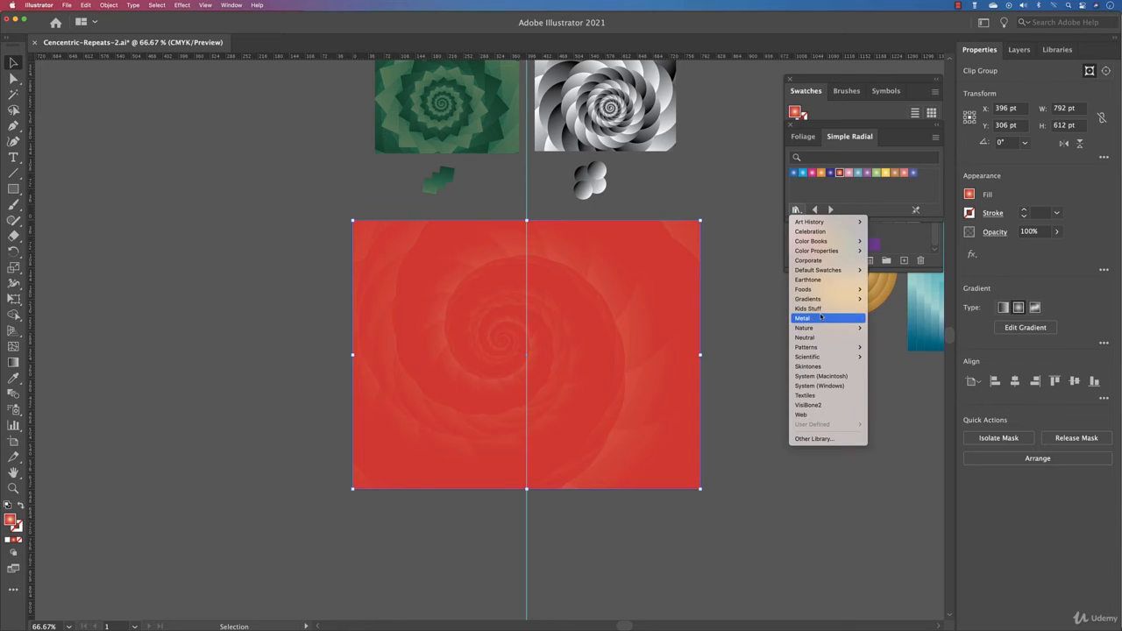
mouse_move(841, 299)
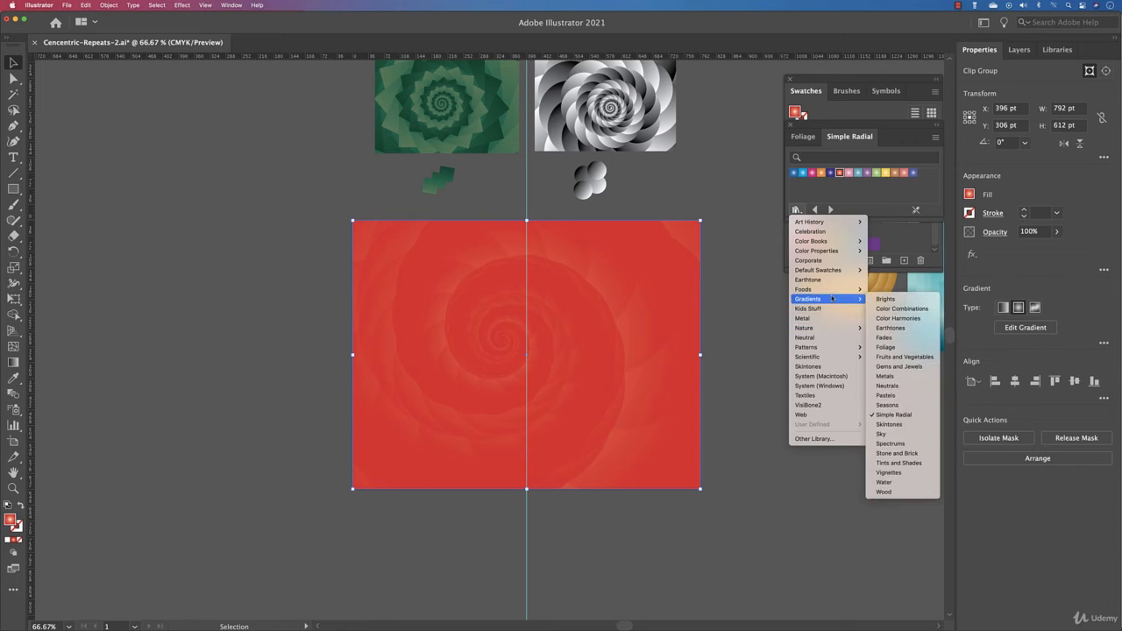
click(919, 398)
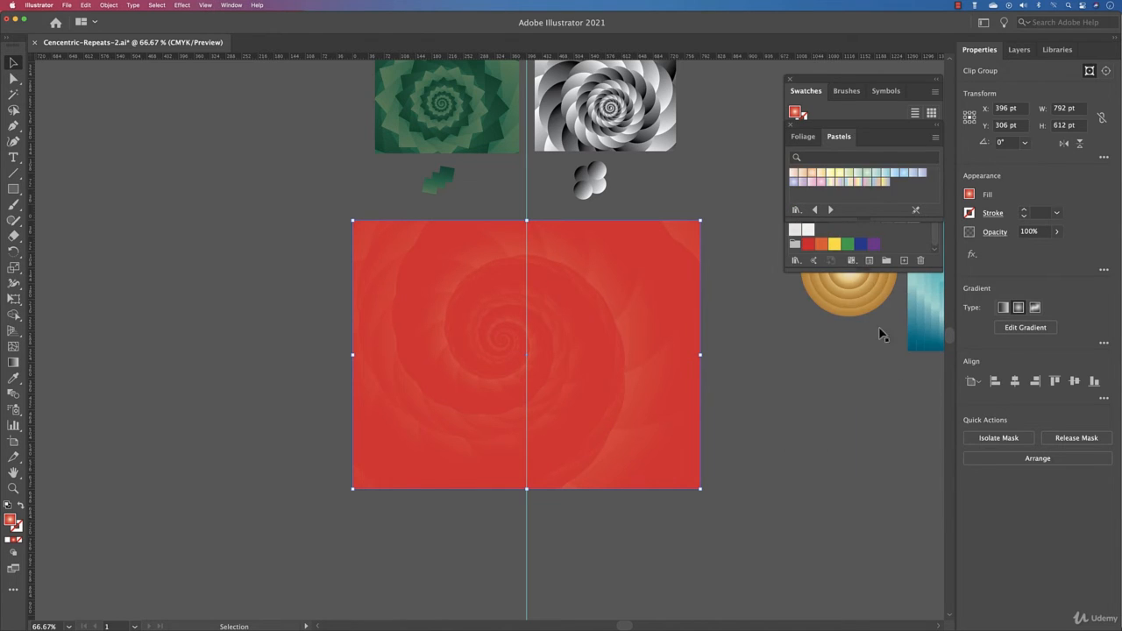
click(855, 183)
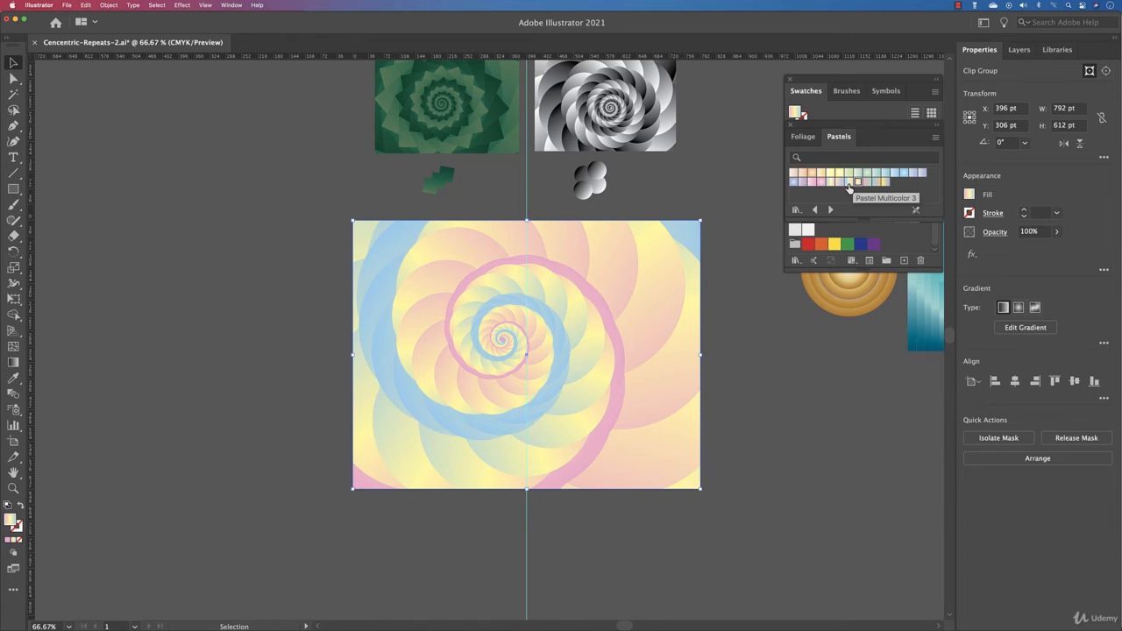
click(848, 182)
click(814, 183)
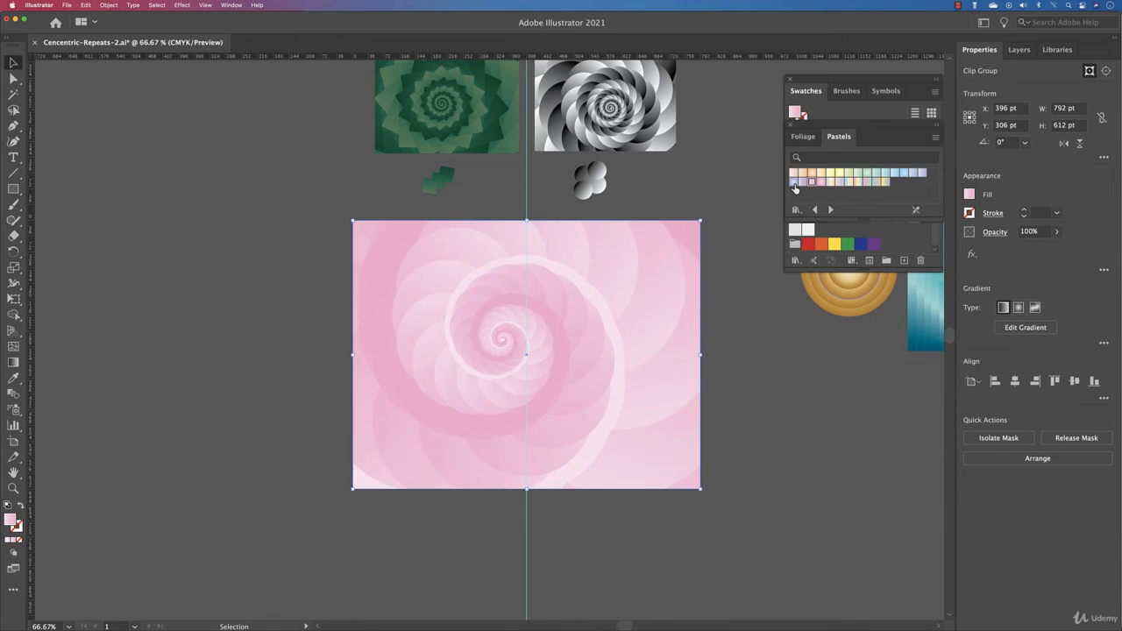
click(793, 183)
Step: Undo the series of test fills on the spiral back to the metallic grey gradient
key(super+z)
key(super+z)
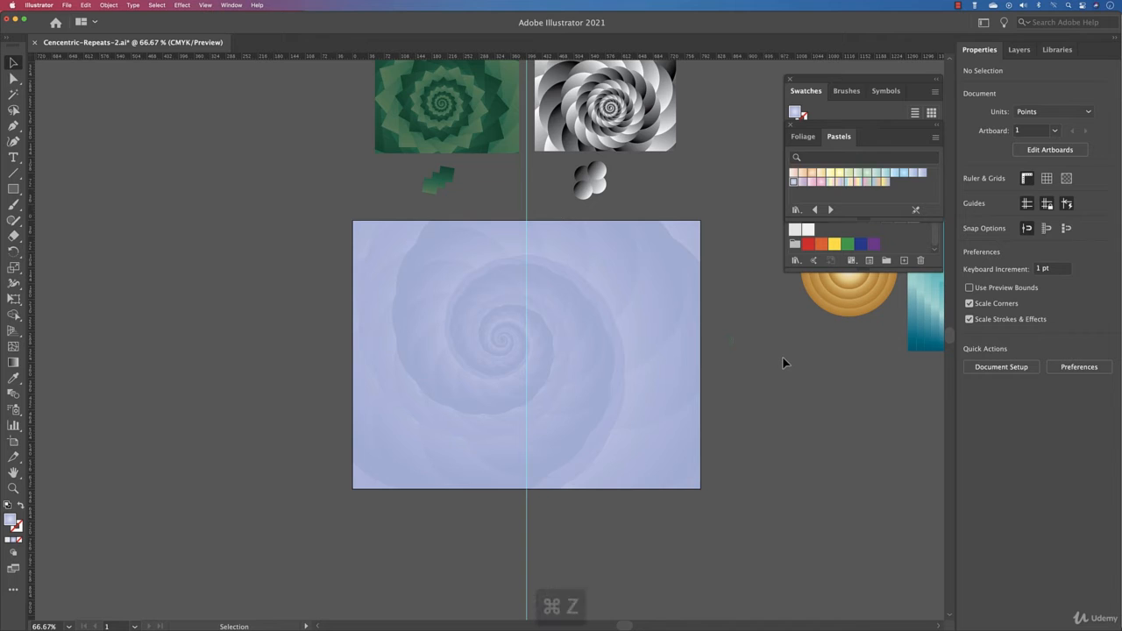
key(super+z)
key(super+z)
key(super+z)
key(super+z)
key(super+z)
key(super+z)
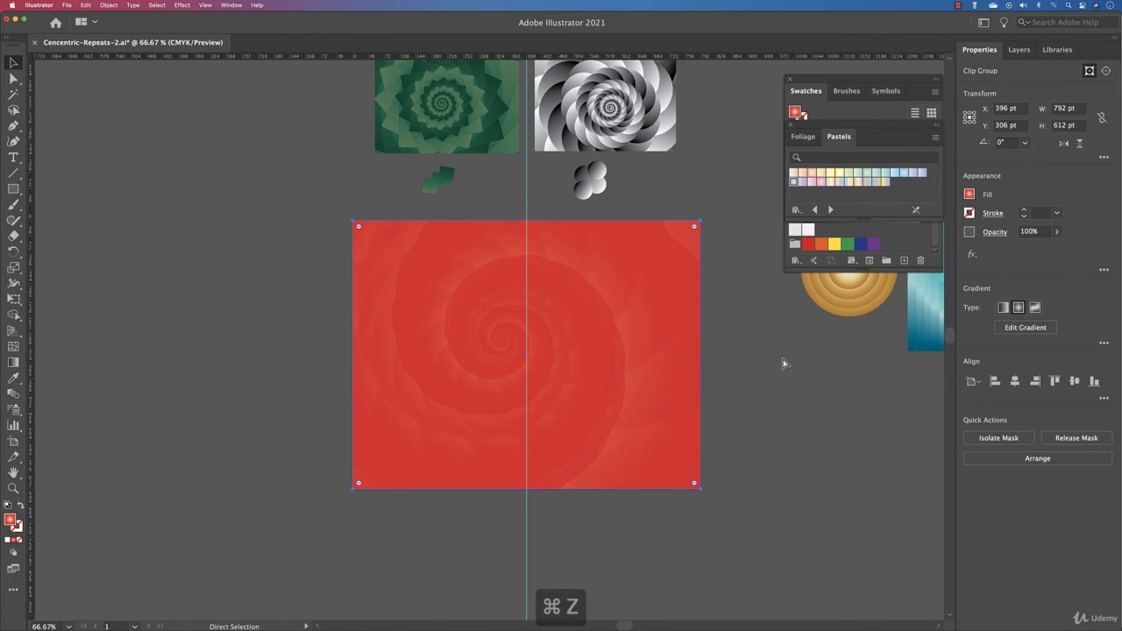
key(super+z)
key(super+z)
key(super+z)
key(super+z)
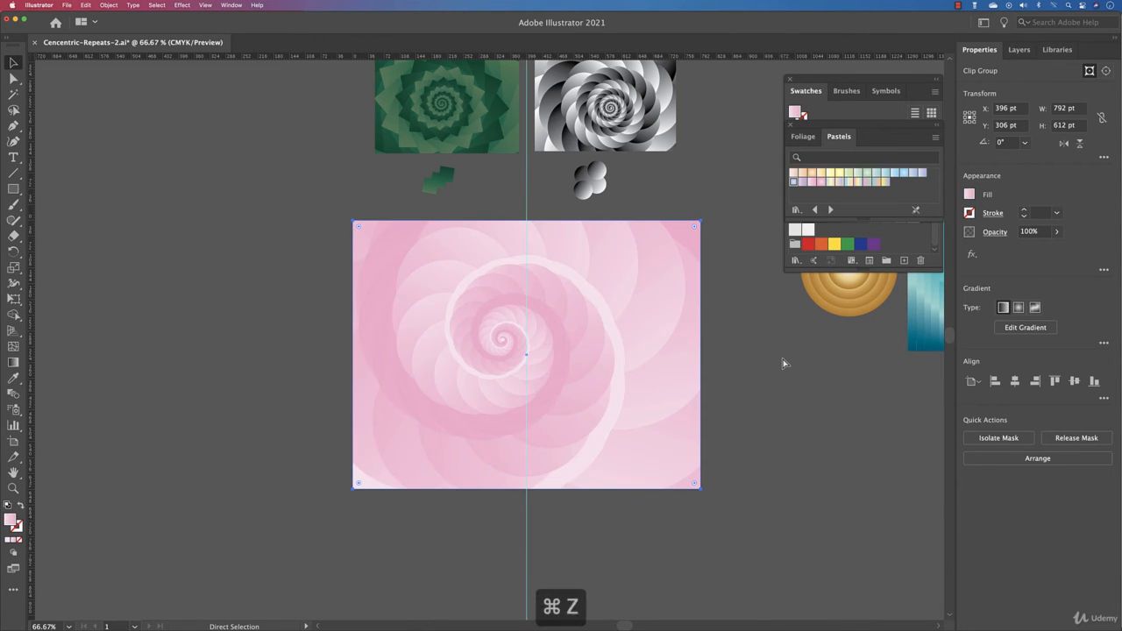
Step: Fill the clipped spiral with the Foliage 11 gradient from the Foliage library
key(v)
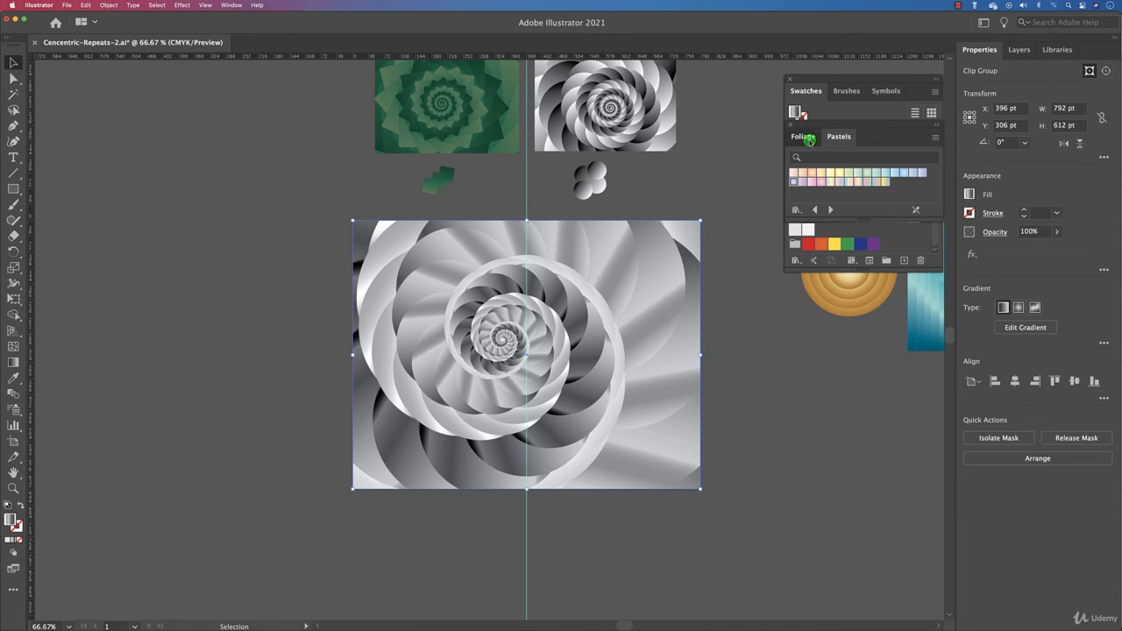
click(802, 136)
click(882, 173)
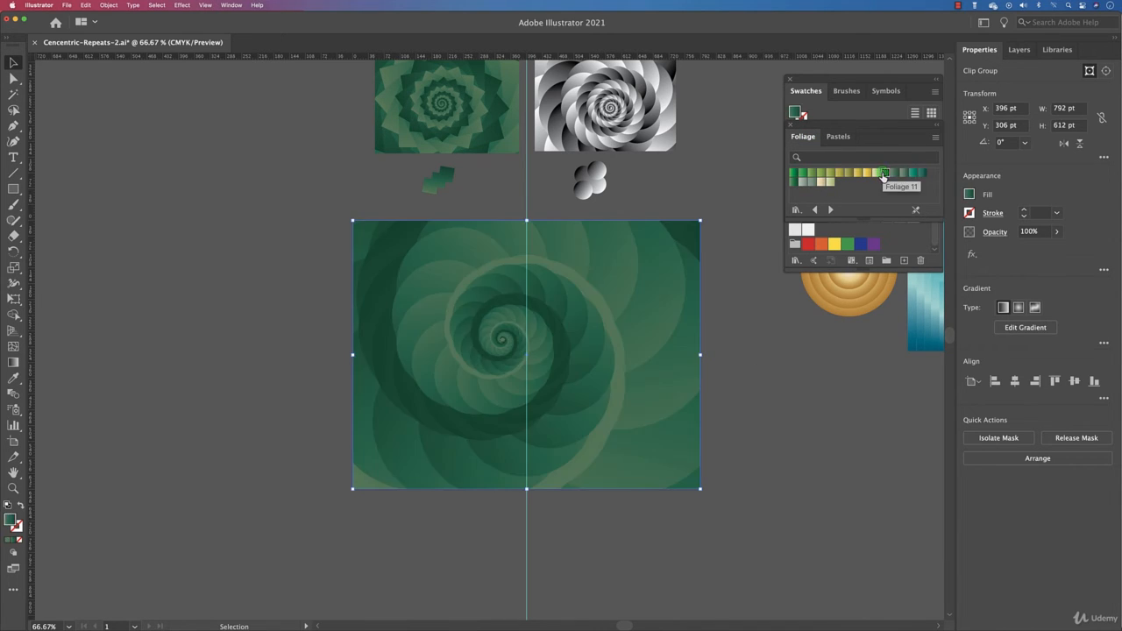
Step: Try the golden yellow and light green Foliage gradients on the spiral, and undo both fills
click(866, 174)
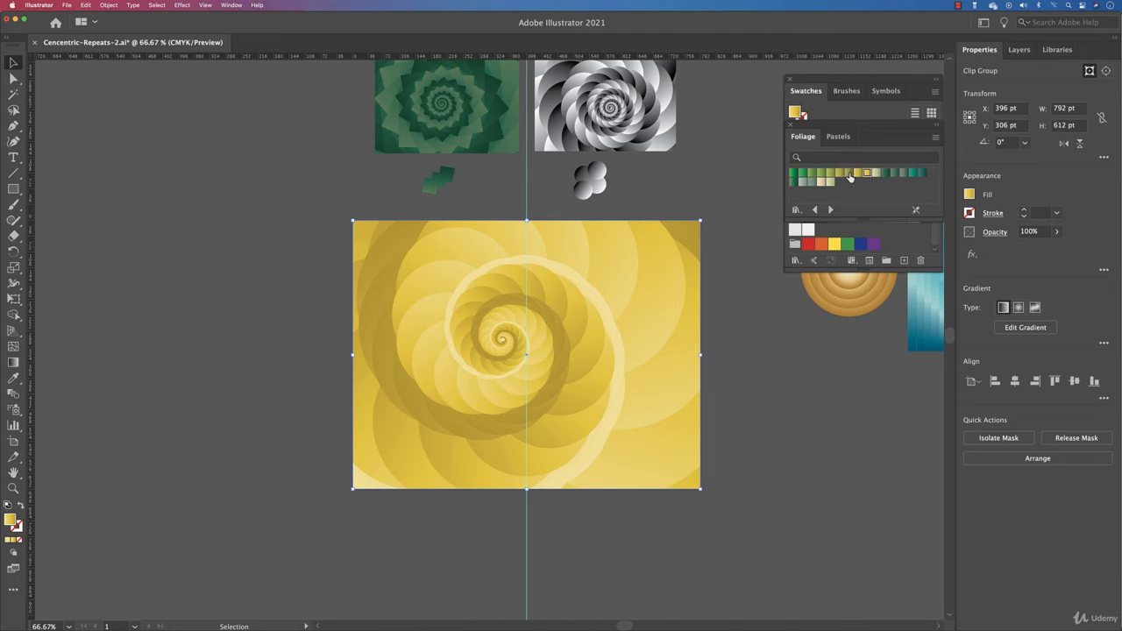
click(820, 174)
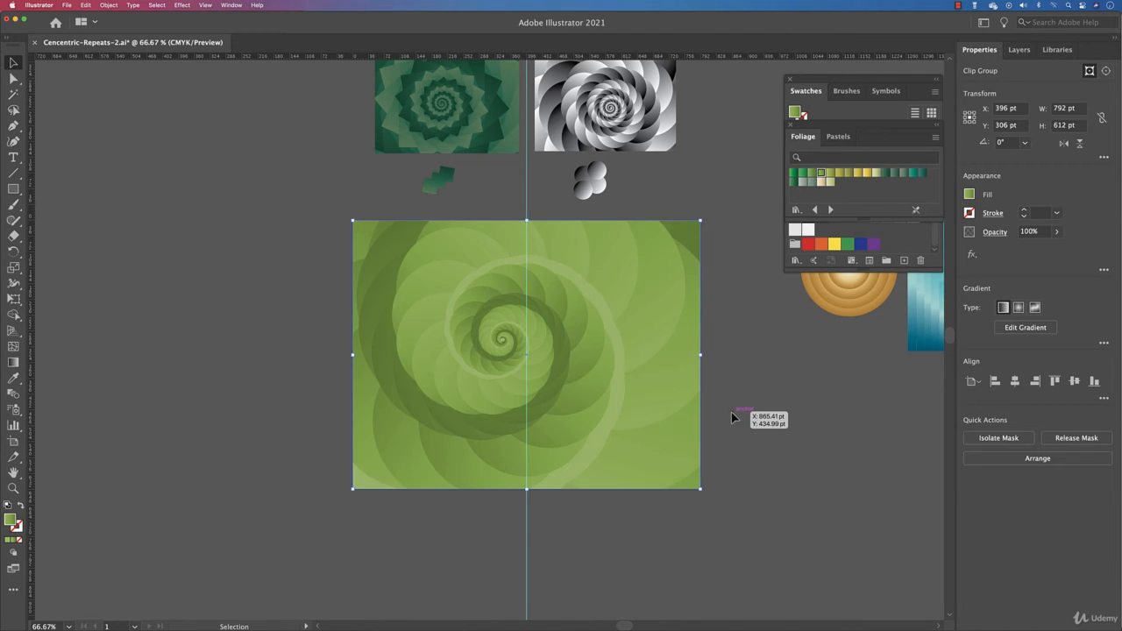
click(823, 395)
key(super+z)
key(super+z)
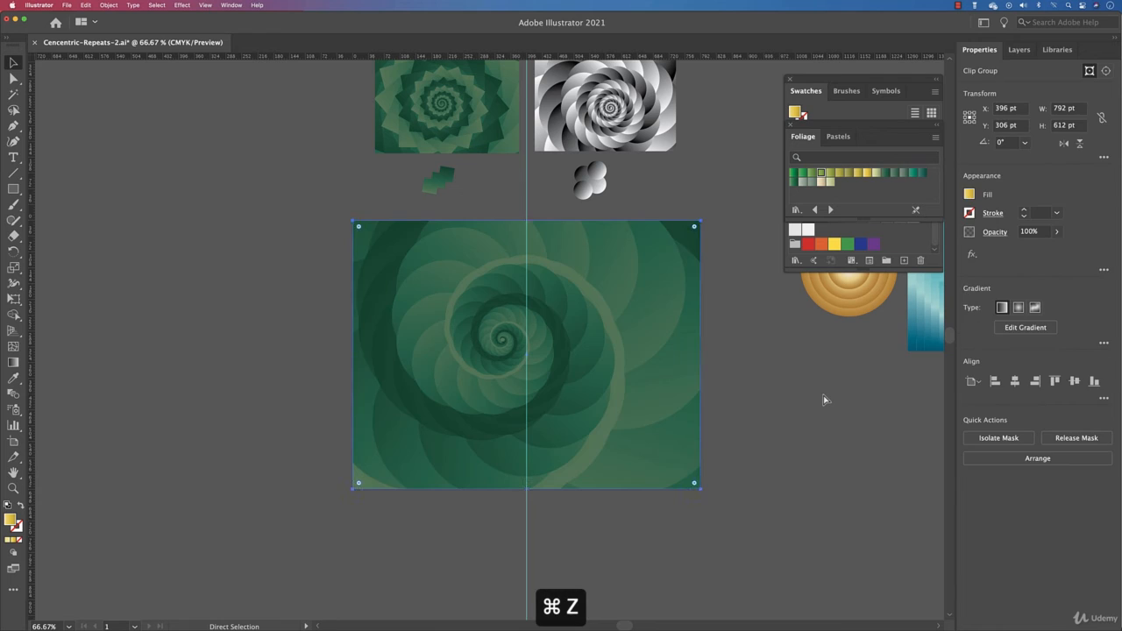
click(821, 395)
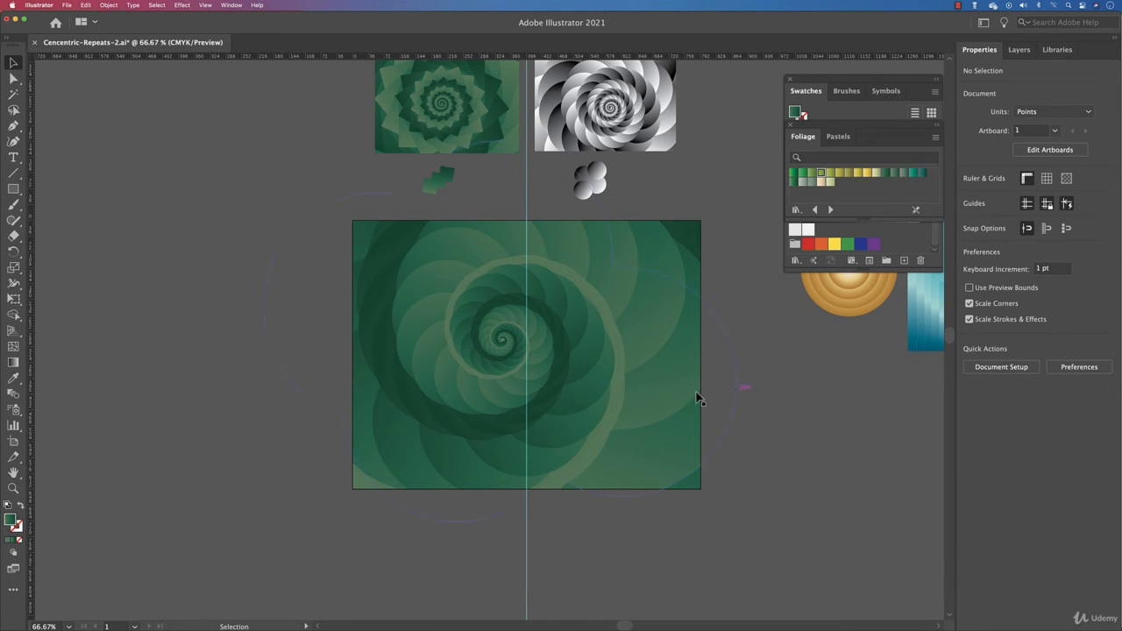
Step: Examine the example spirals above the artboard and select the small blue source shape
scroll(775, 349, up, 2)
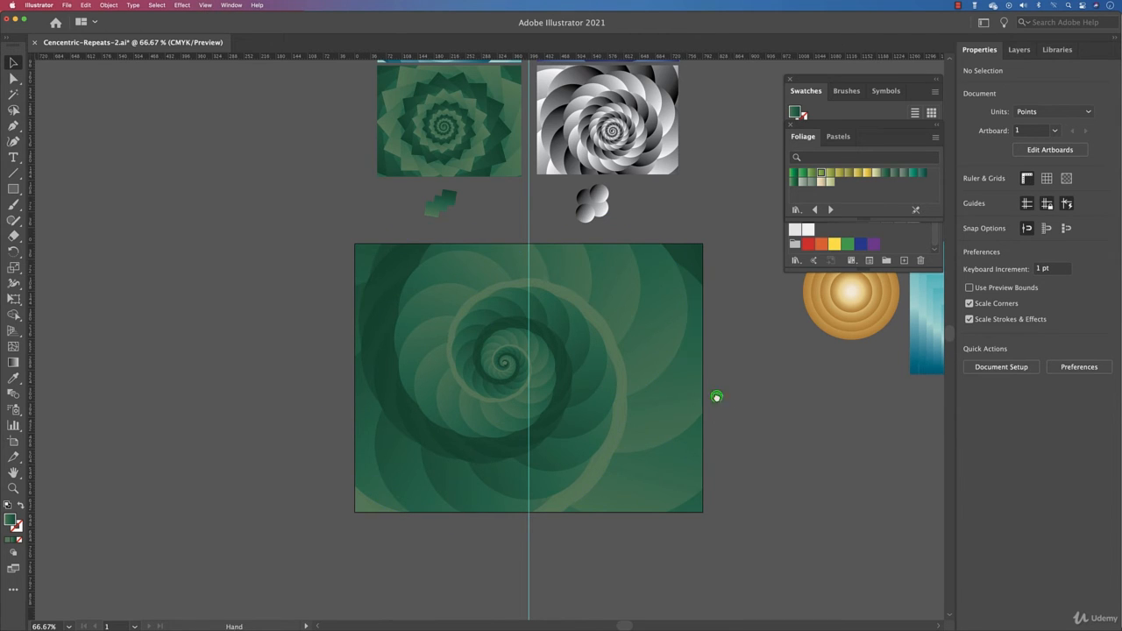
scroll(730, 399, up, 10)
click(347, 298)
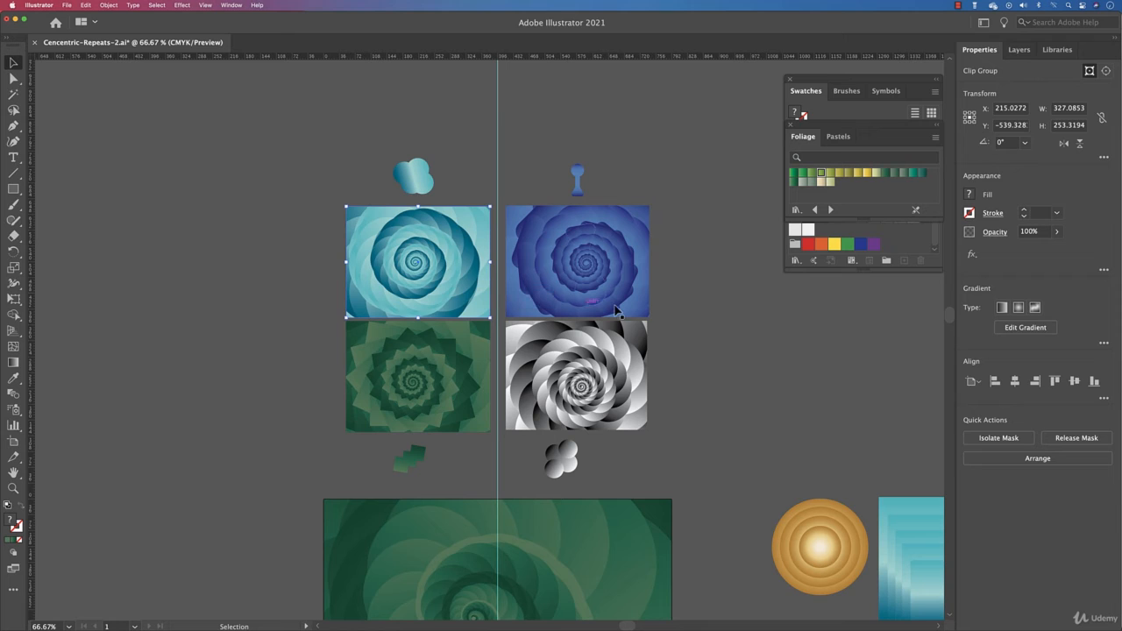
mouse_move(580, 175)
mouse_down()
mouse_move(597, 184)
mouse_move(580, 186)
mouse_up()
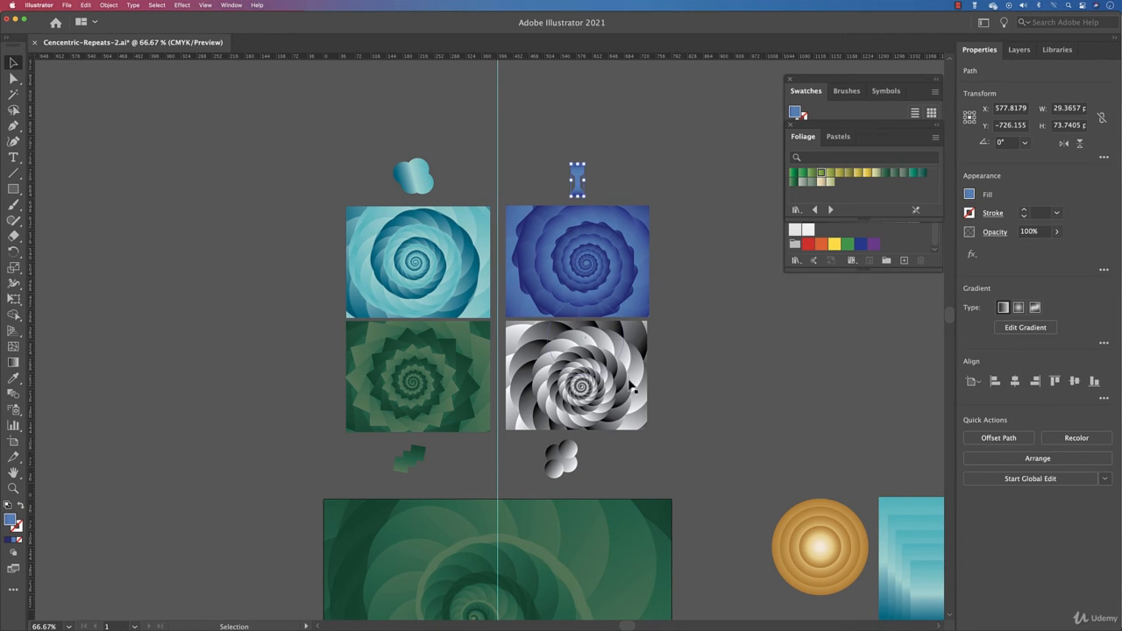
Step: Move the green clipped spiral off the artboard, to the left of the example spirals
drag(594, 526, 593, 403)
click(580, 475)
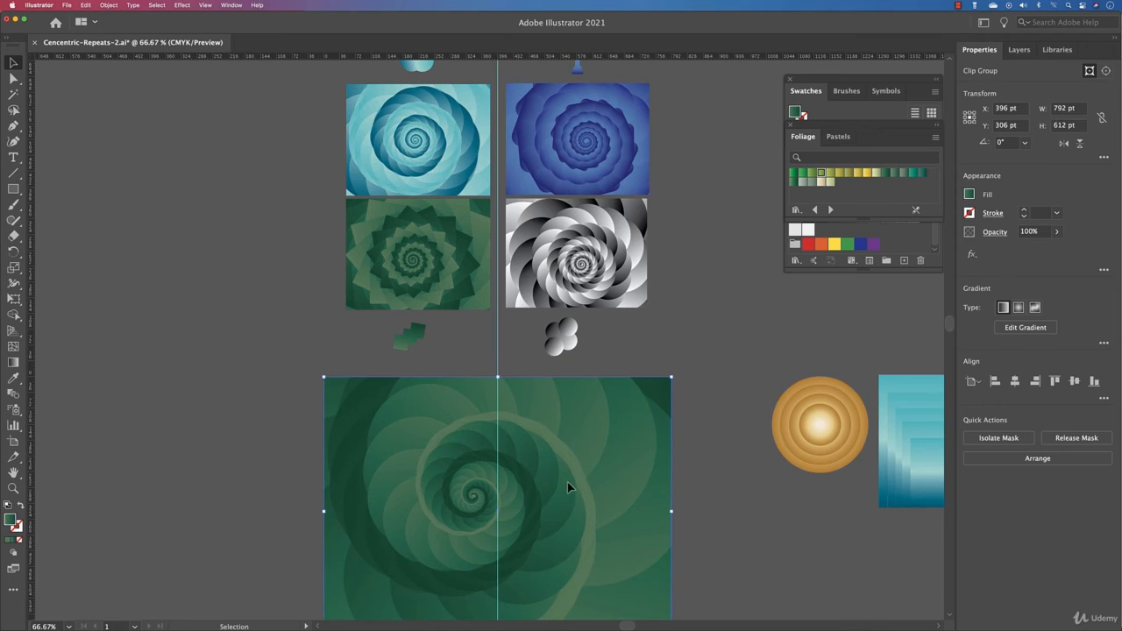
drag(567, 482, 195, 186)
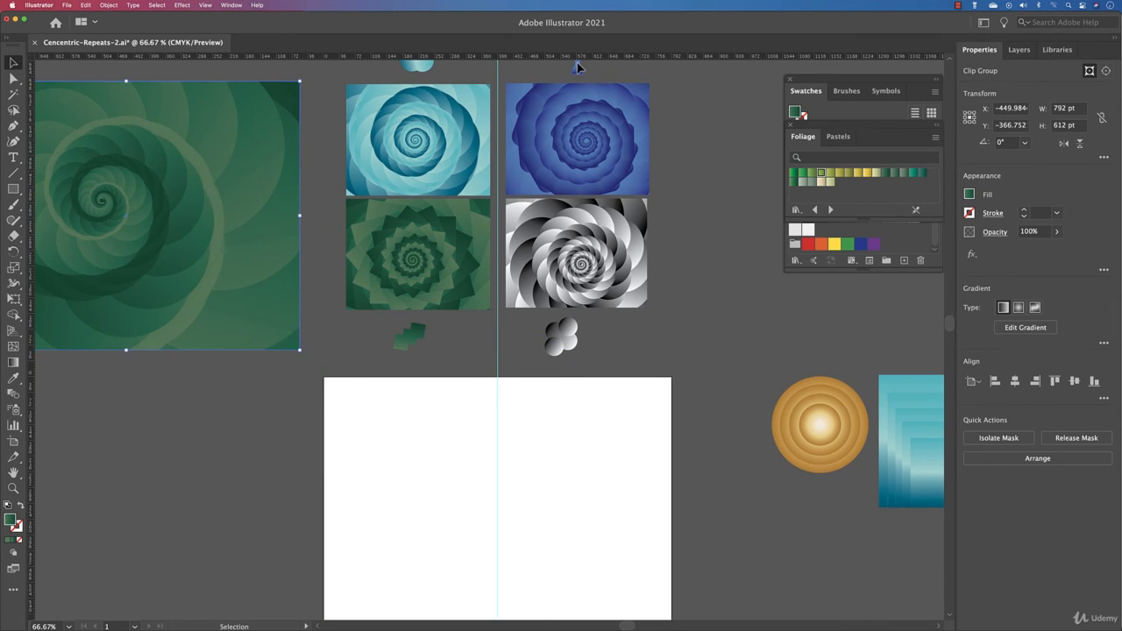
Step: Place the small blue shape over the artboard and enlarge it to about 532 × 1337 pt
drag(576, 67, 704, 219)
drag(450, 376, 412, 361)
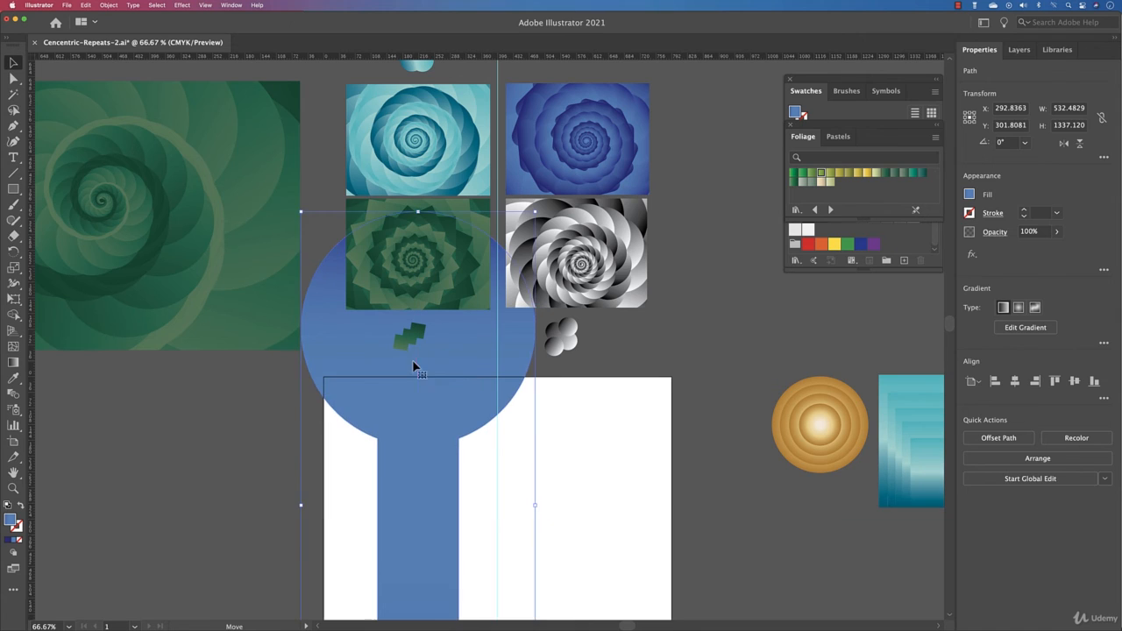
key(space)
drag(553, 476, 531, 328)
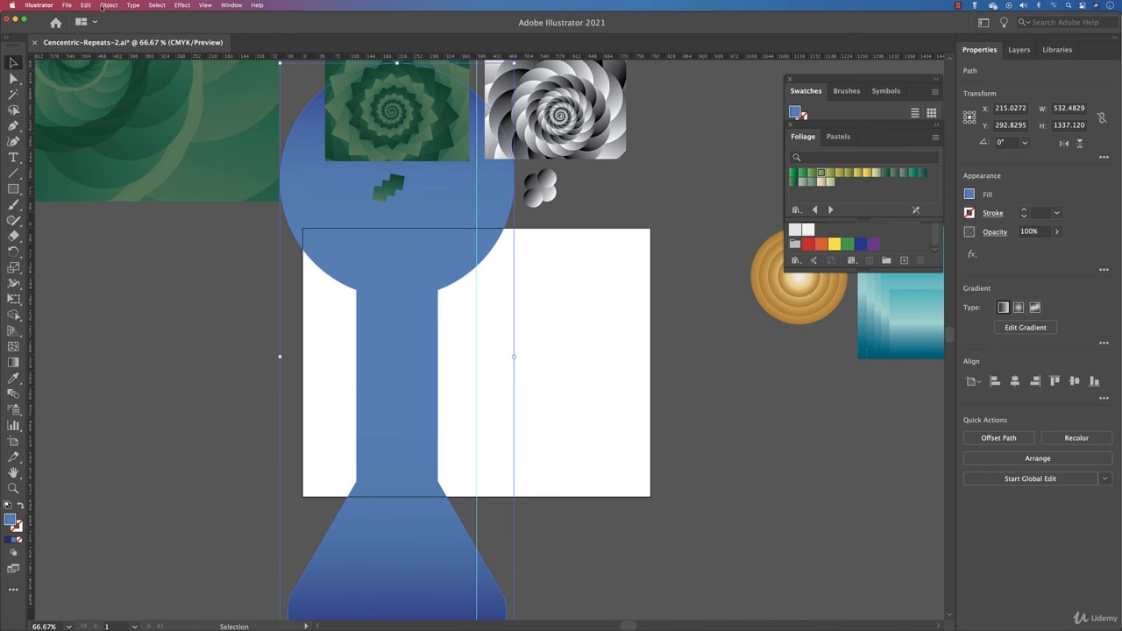
Step: Create a copy of the large blue shape with Transform Each at 90% horizontal and vertical scale and a 25° rotation
click(105, 5)
mouse_move(114, 17)
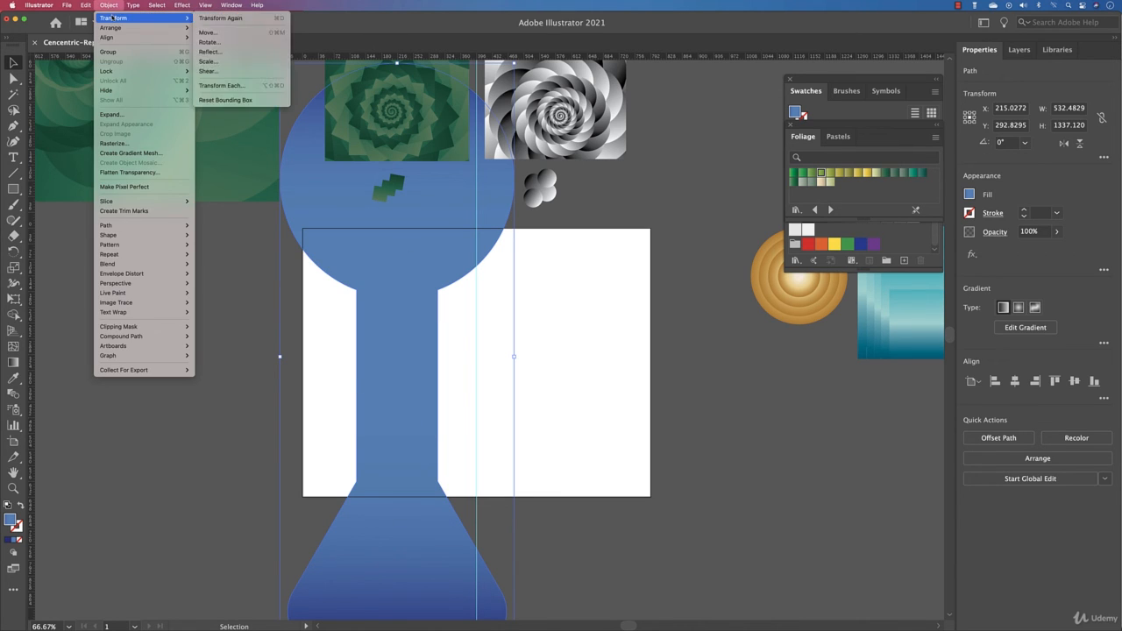
click(222, 85)
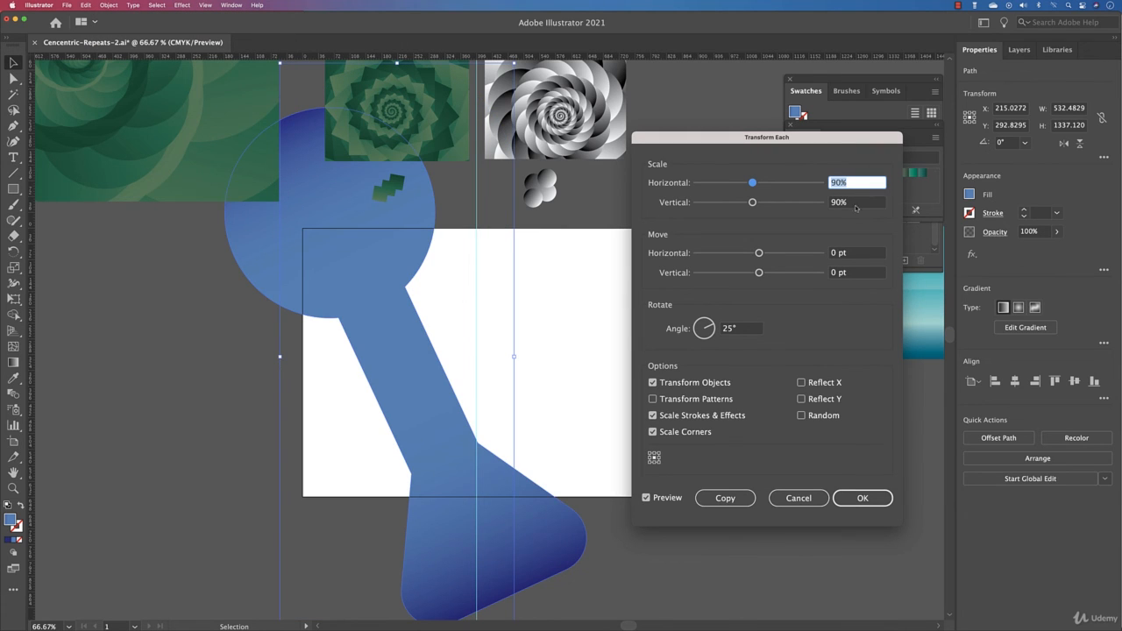
click(745, 499)
key(a)
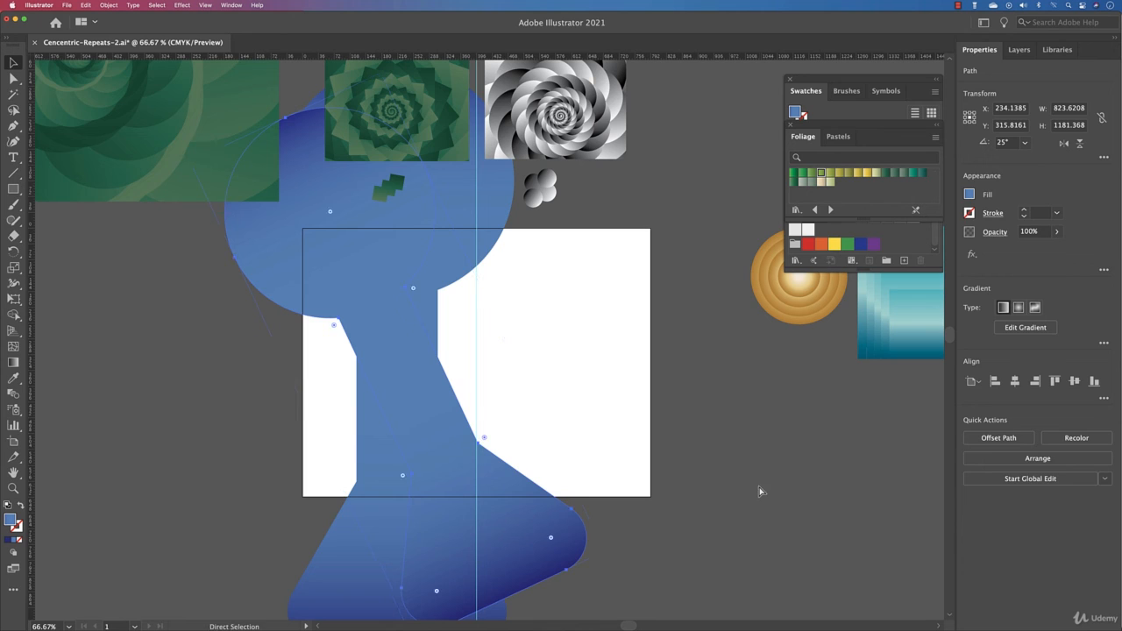
Step: Repeat the scaled and rotated copy of the blue shape until the copies spiral down to a tiny centre
key(super+d)
key(super+d)
key(super+d)
key(super+d)
key(super+d)
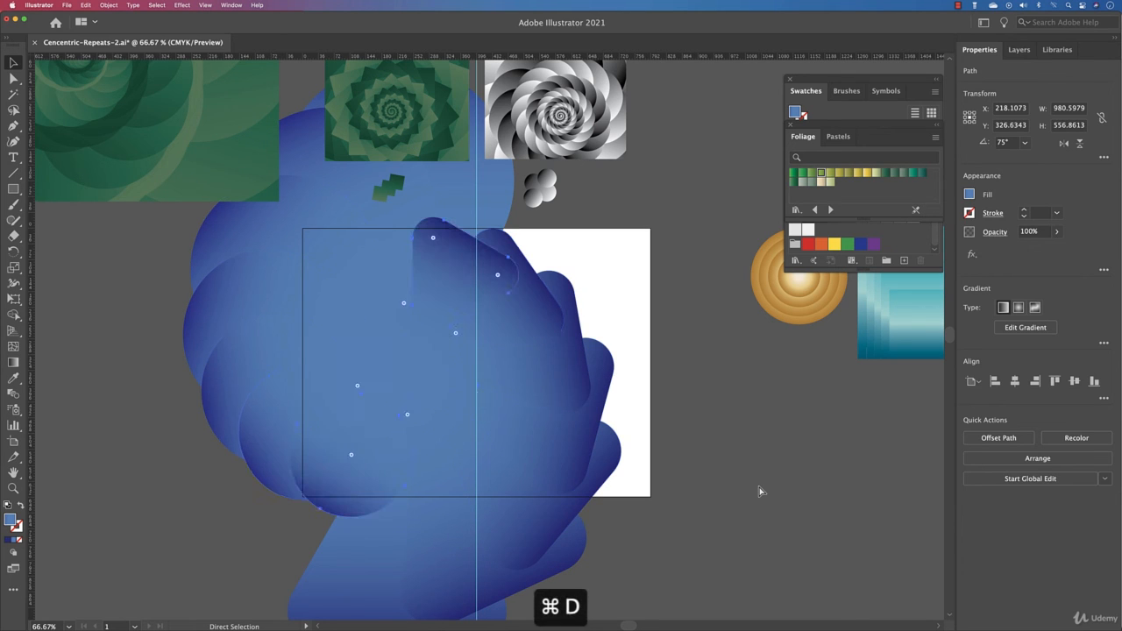
key(super+d)
key(super+d)
key(super+d)
key(super+d)
key(super+d)
key(super+d)
key(super+d)
key(super+d)
key(super+d)
key(super+d)
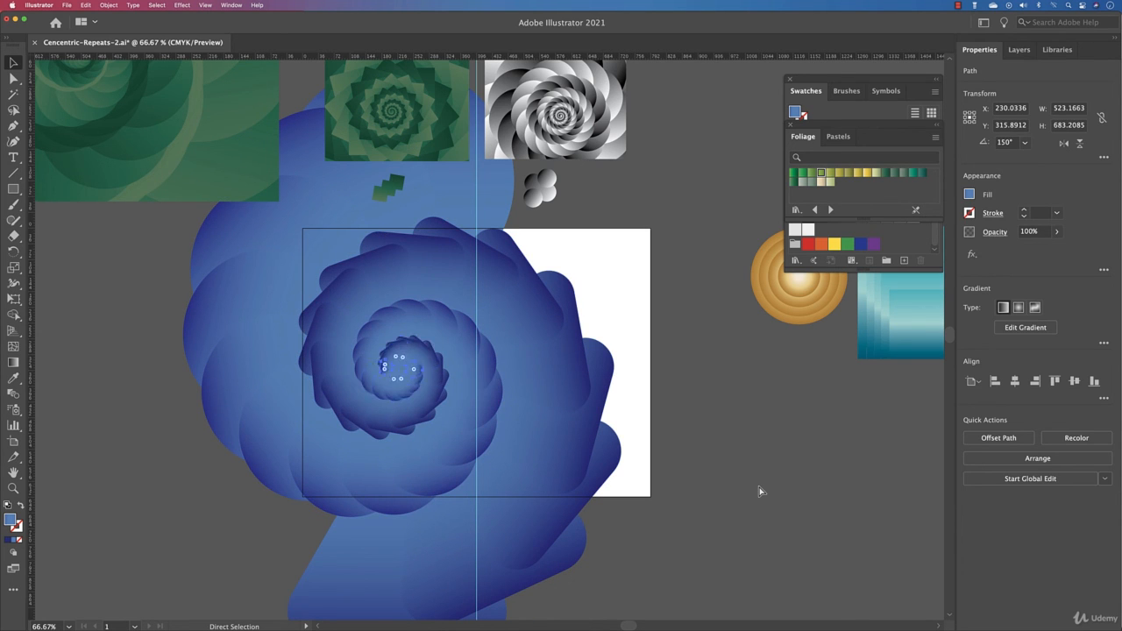
key(super+d)
key(super+d)
key(super+d)
key(super+d)
Step: Select all the blue spiral shapes, centre the spiral over the artboard and enlarge it to about 1317 × 1767 pt
key(v)
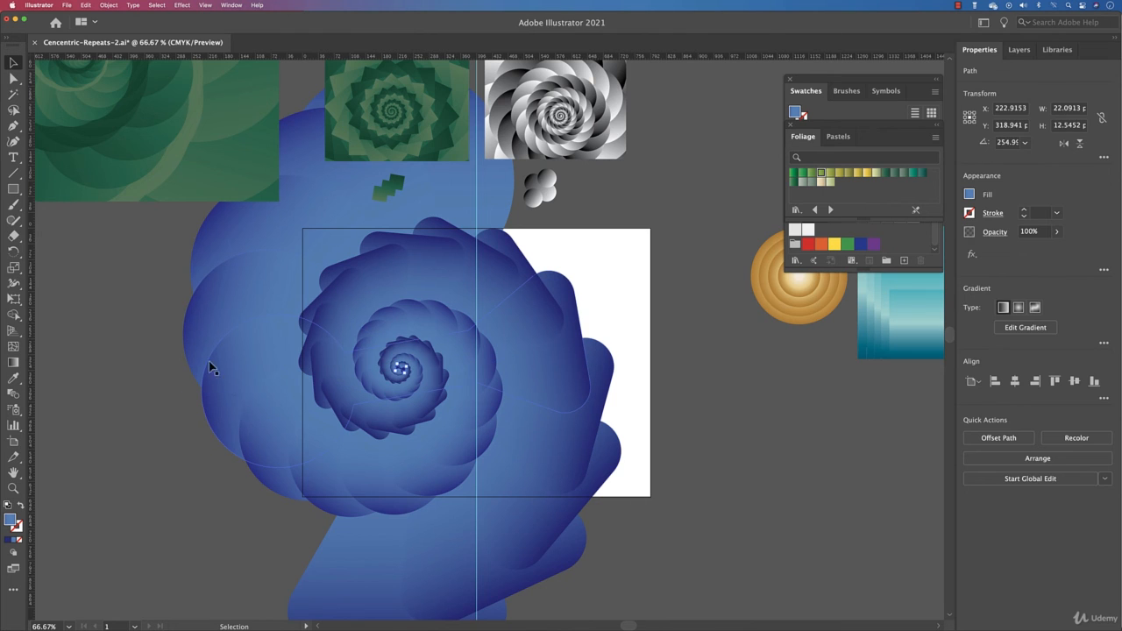
key(super+a)
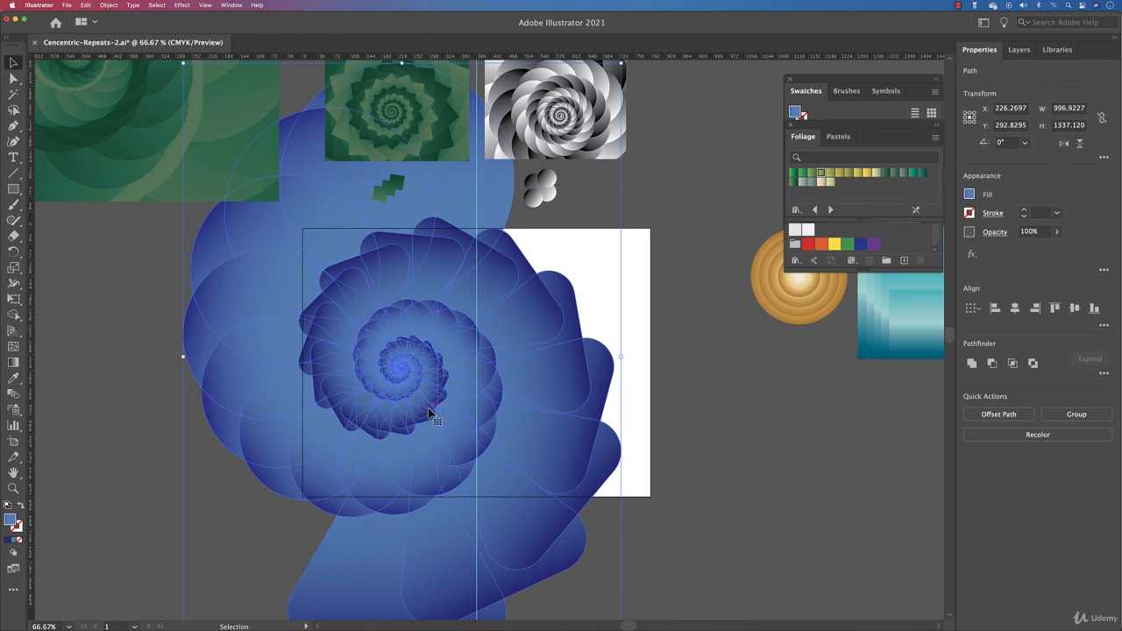
drag(429, 412, 497, 418)
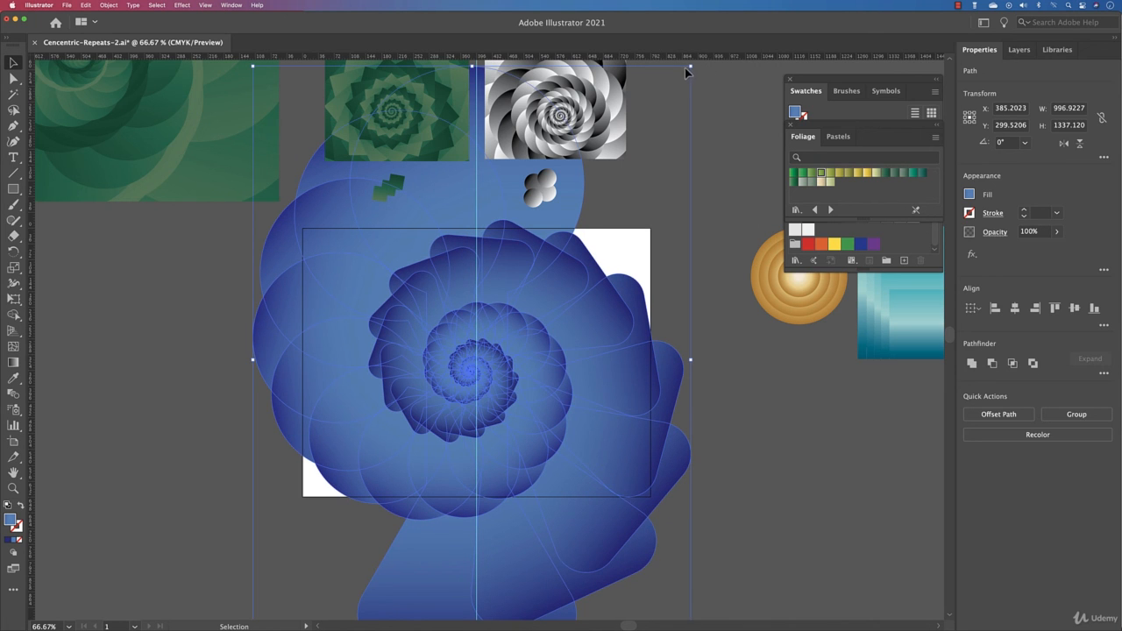
scroll(684, 77, up, 5)
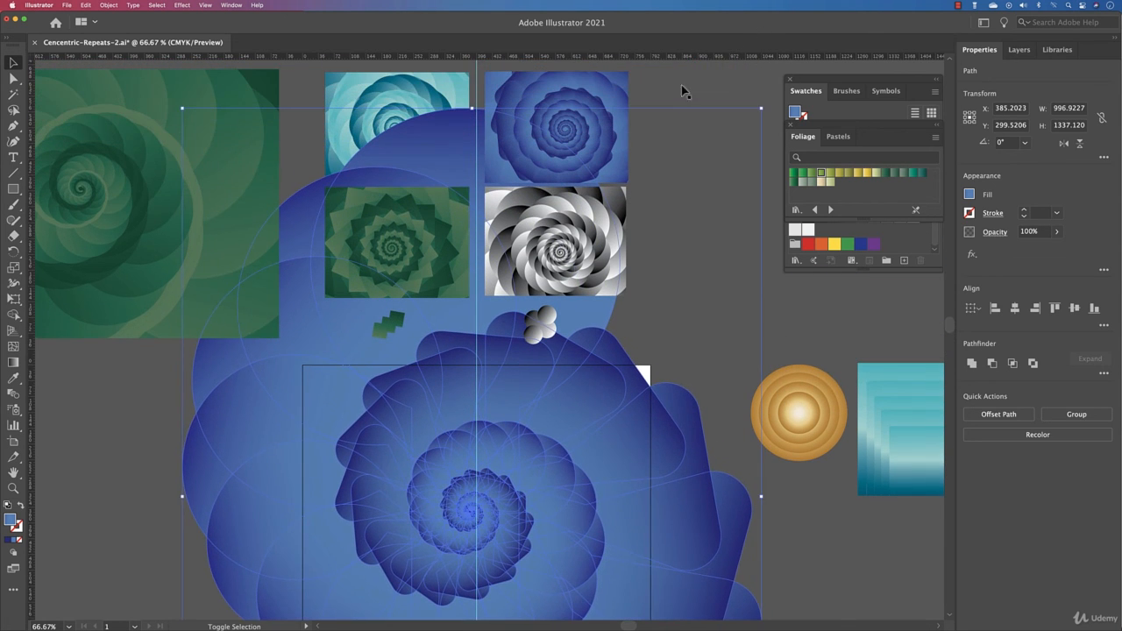
scroll(614, 394, down, 5)
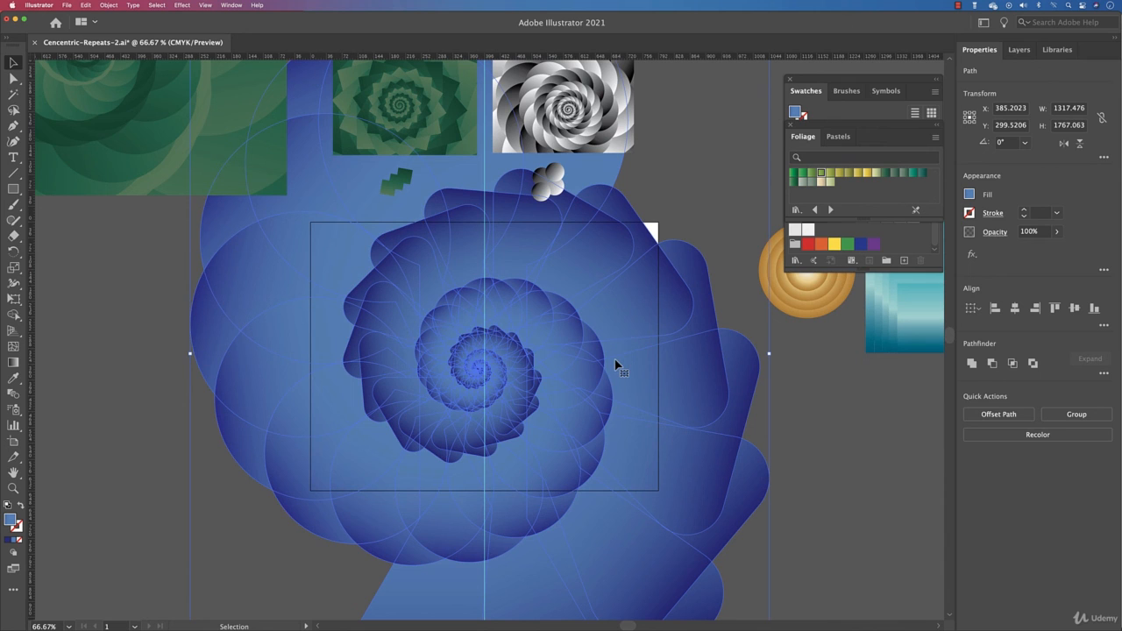
Step: Delete the large blue spiral and move the green clipped spiral back onto the artboard, aligned with the artboard edges
key(Delete)
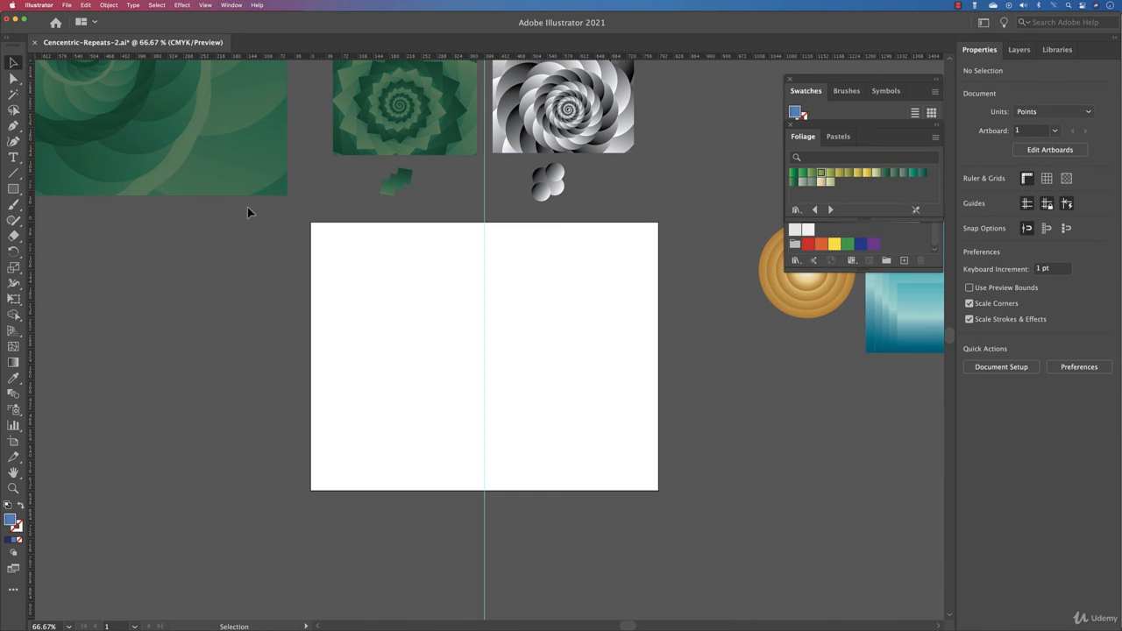
drag(210, 220, 301, 372)
click(662, 284)
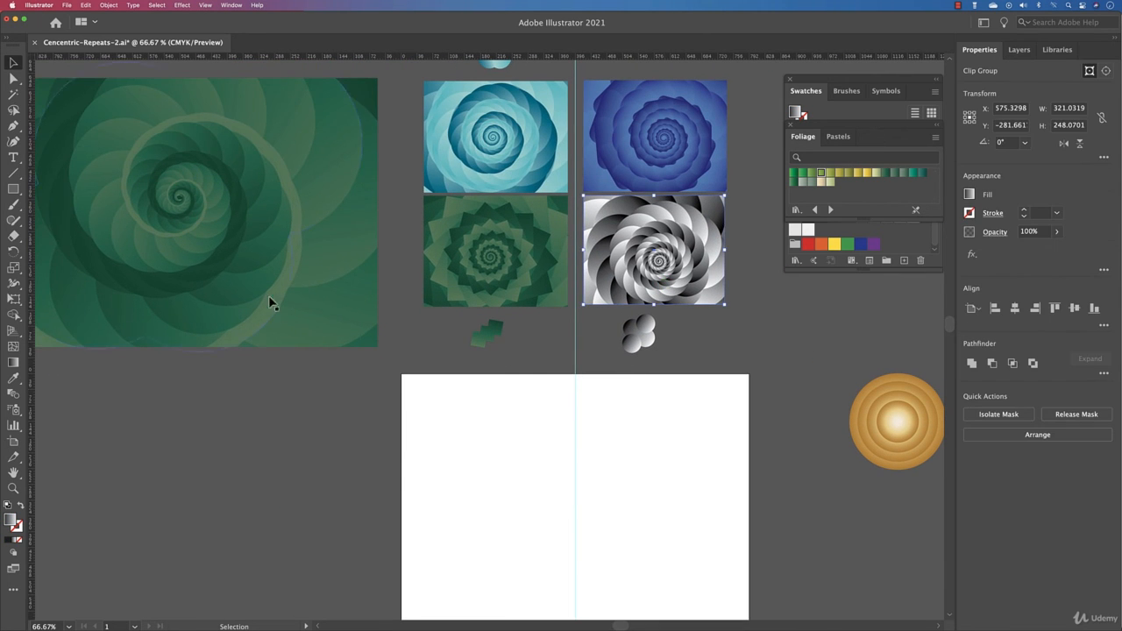
drag(270, 302, 641, 556)
drag(263, 475, 195, 345)
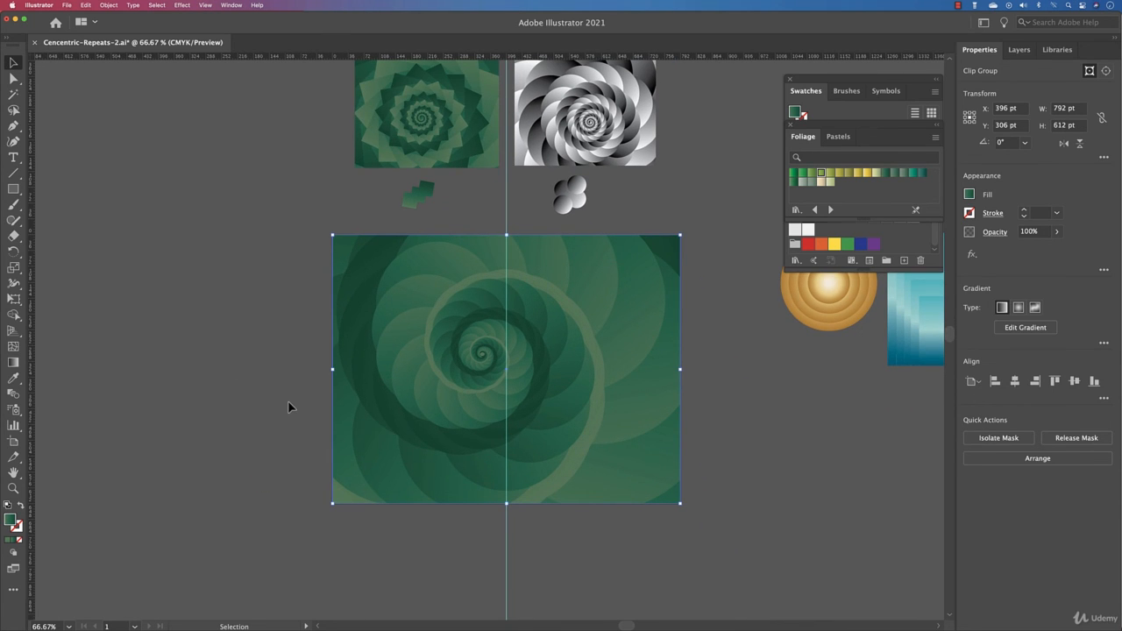
drag(799, 452, 545, 492)
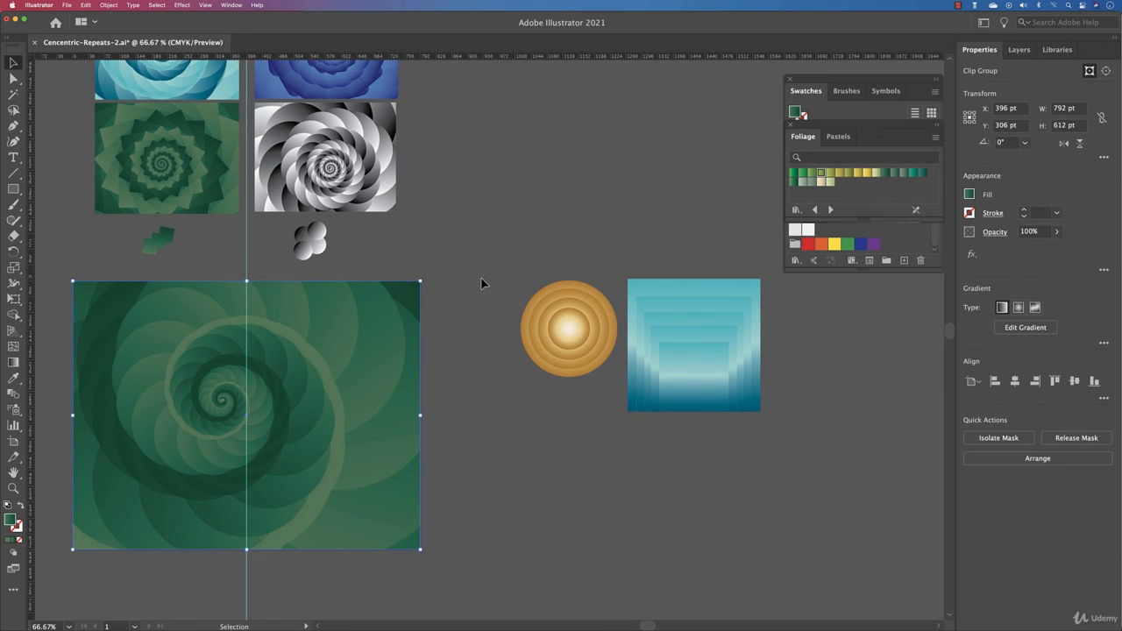
click(484, 437)
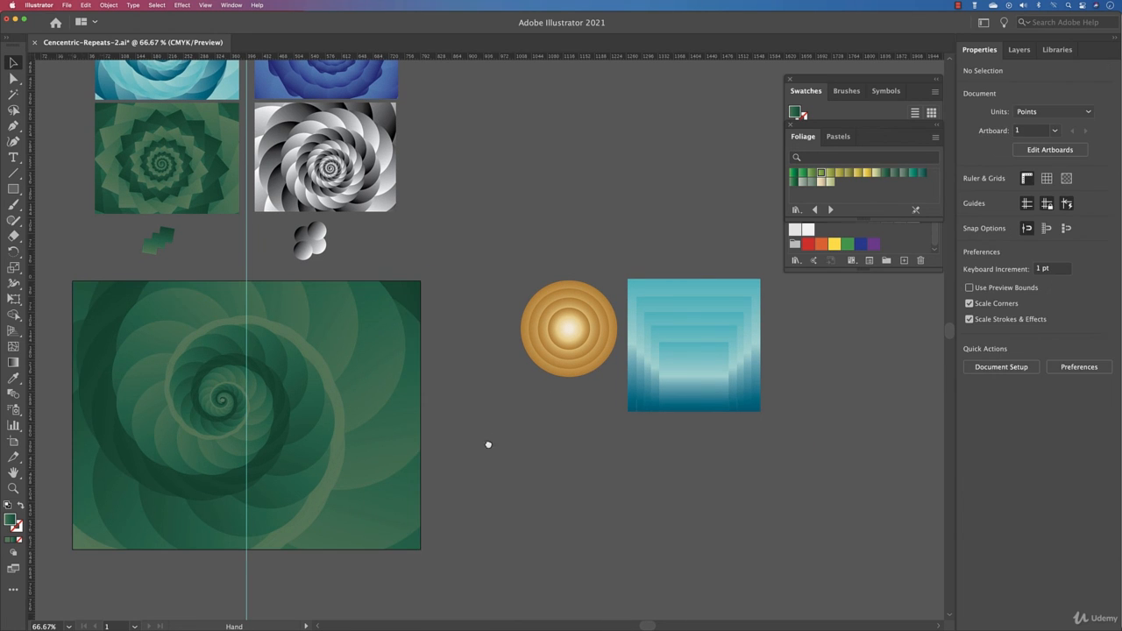
drag(487, 442, 645, 391)
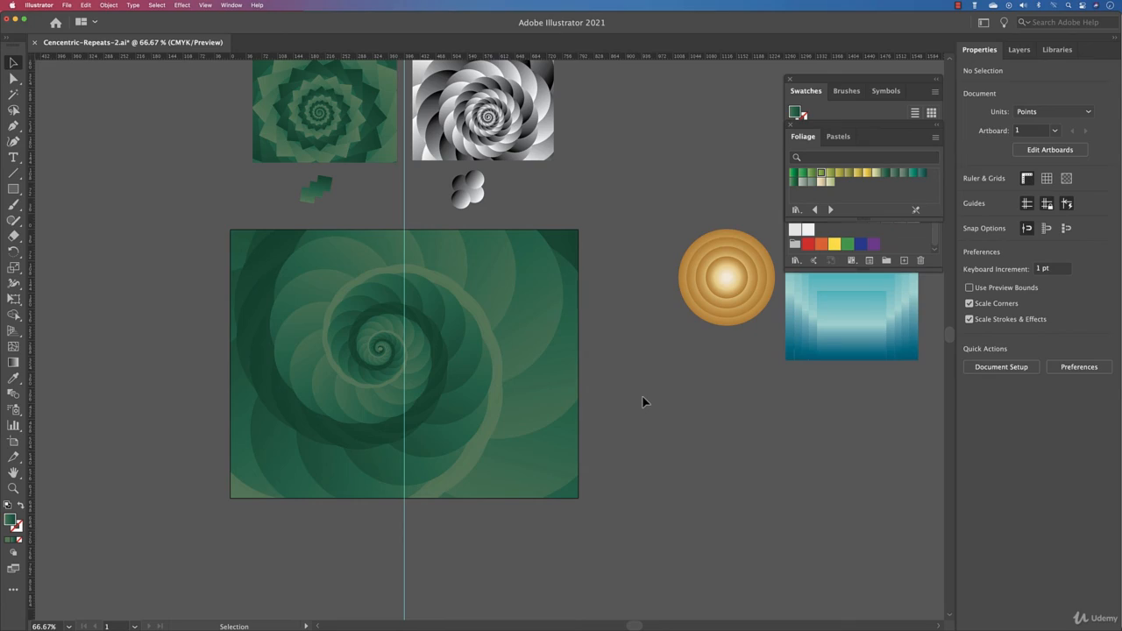